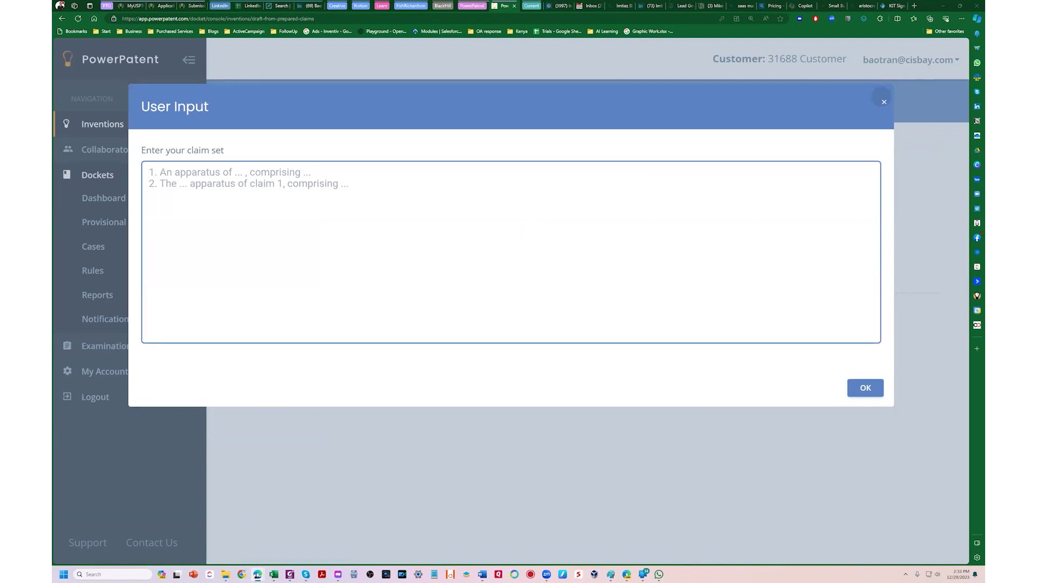
# Paste the prepared claim set, preview the claim trees including Claim Set 3, and draft an invention from the claims.
pyautogui.hotkey('ctrl', 'v')
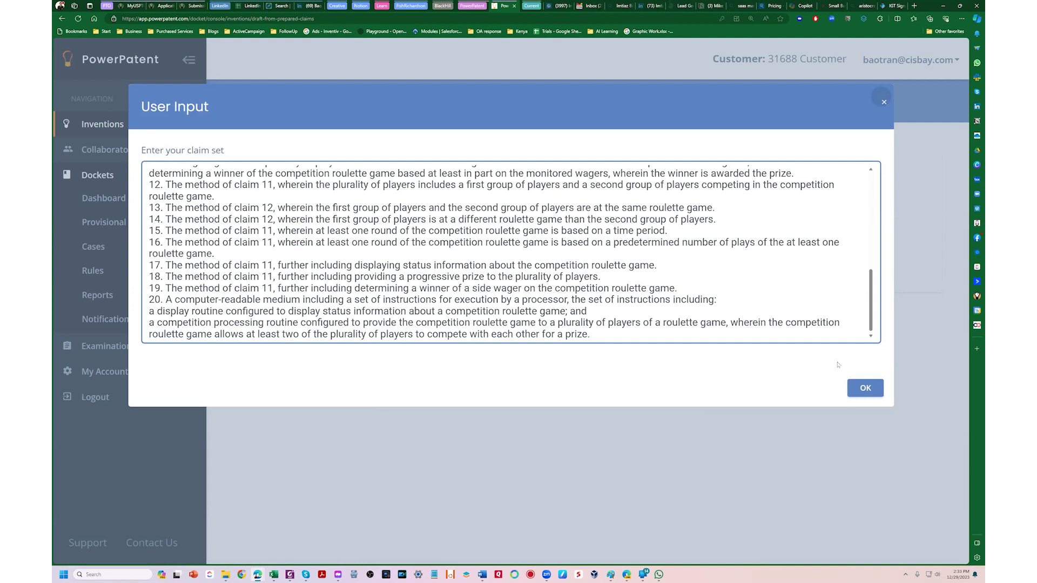
pyautogui.click(863, 396)
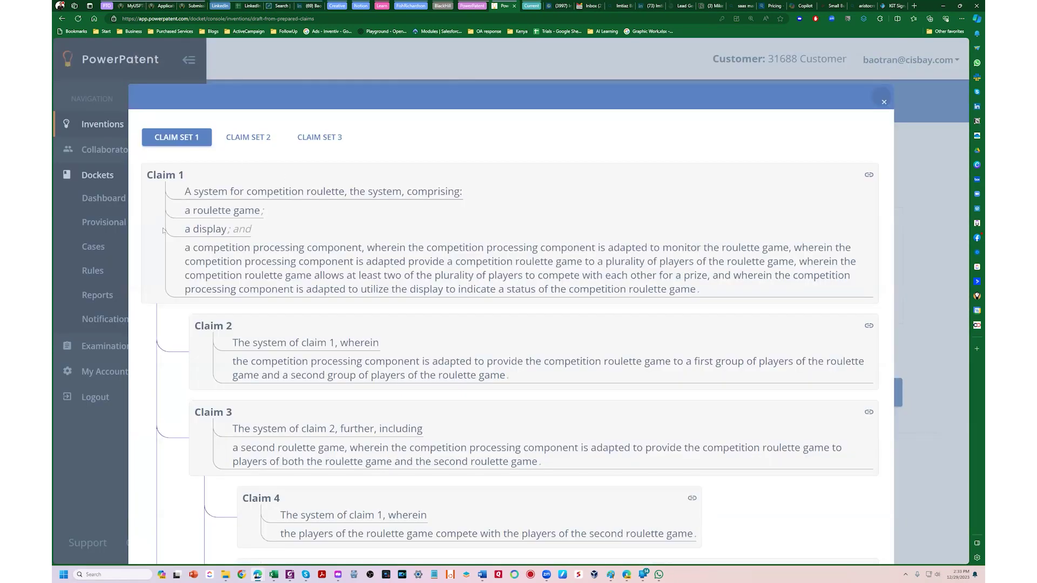
pyautogui.click(248, 138)
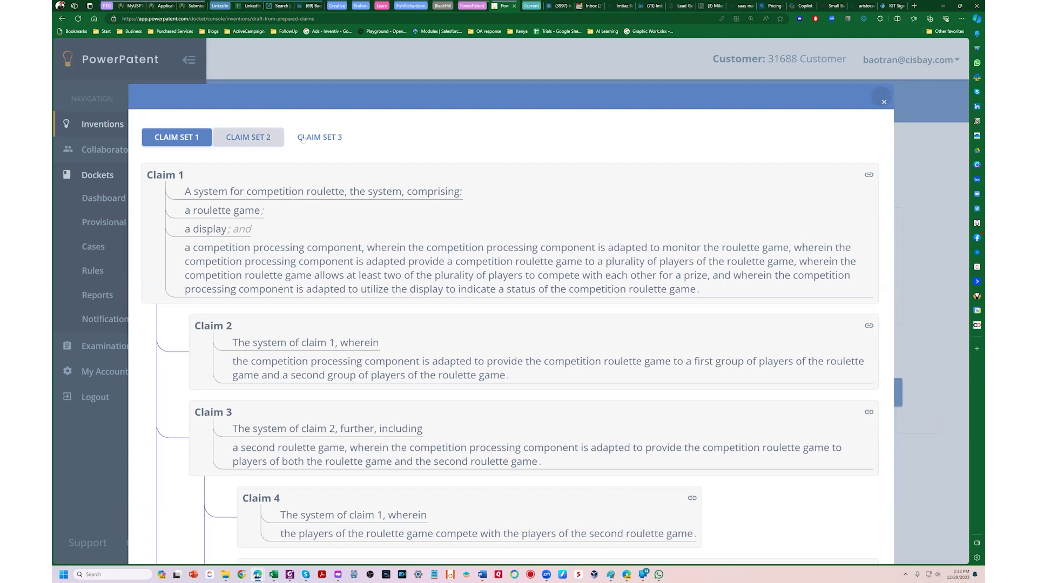
pyautogui.click(330, 147)
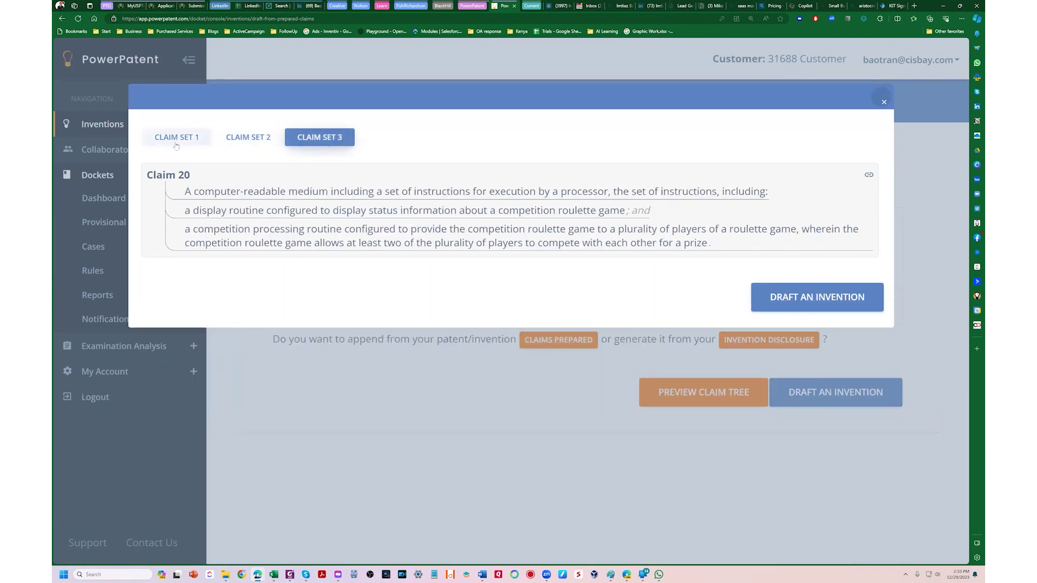
pyautogui.click(803, 302)
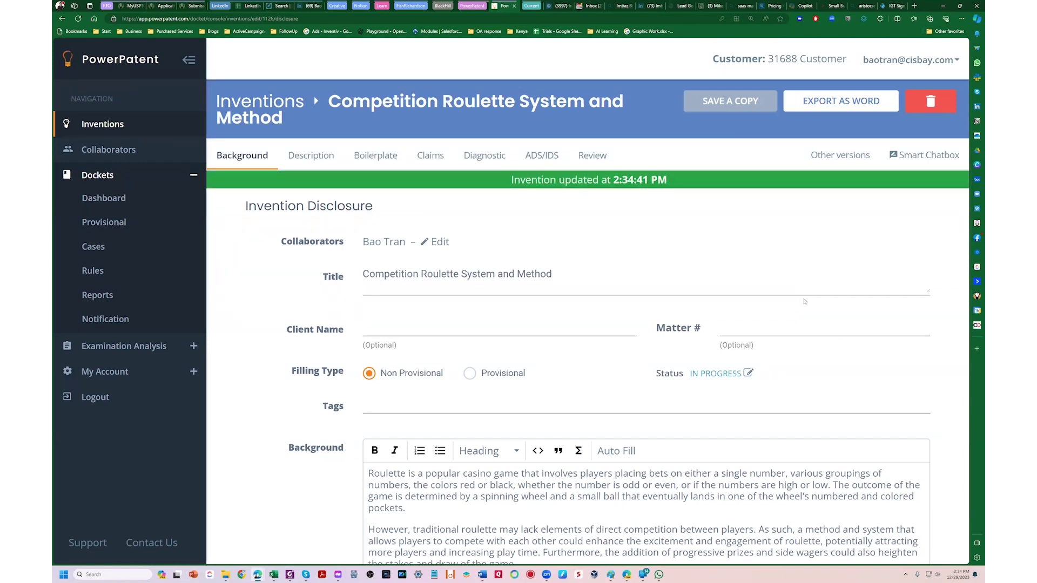
# Fill in the disclosure with client name "Aritocrat" and matter number 001, and add the tag "gaming".
pyautogui.moveTo(582, 281); pyautogui.dragTo(364, 275)
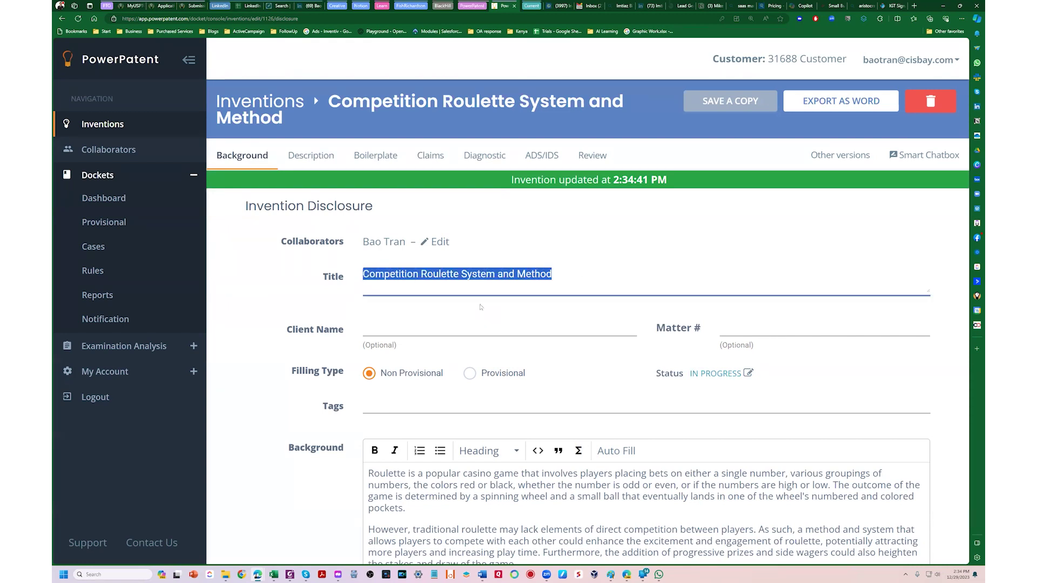
pyautogui.scroll(-1, 480, 307)
pyautogui.click(435, 253)
pyautogui.write('Aritocrat')
pyautogui.press('Tab')
pyautogui.write('001')
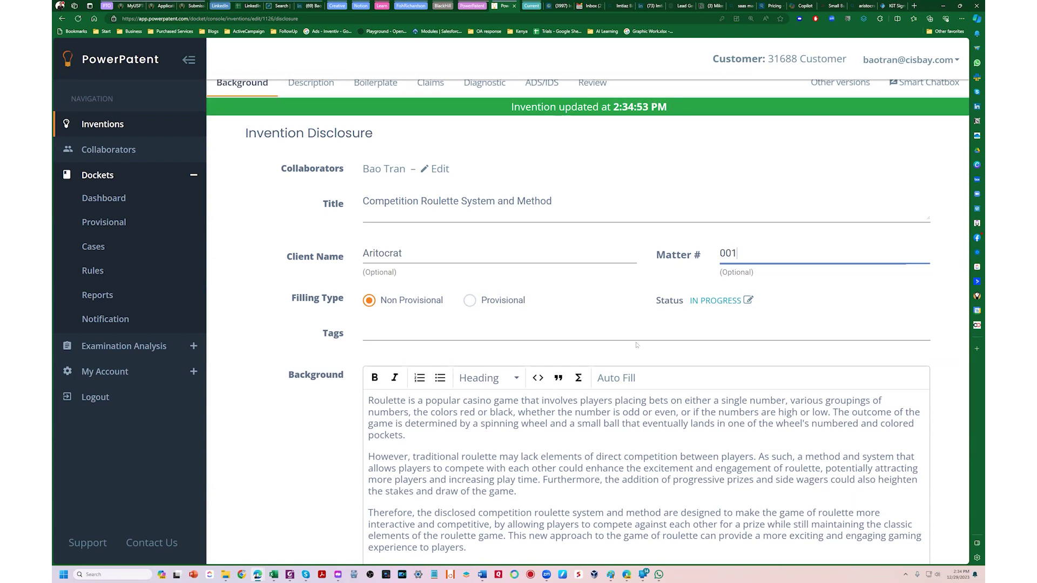
pyautogui.click(458, 342)
pyautogui.write('gaming')
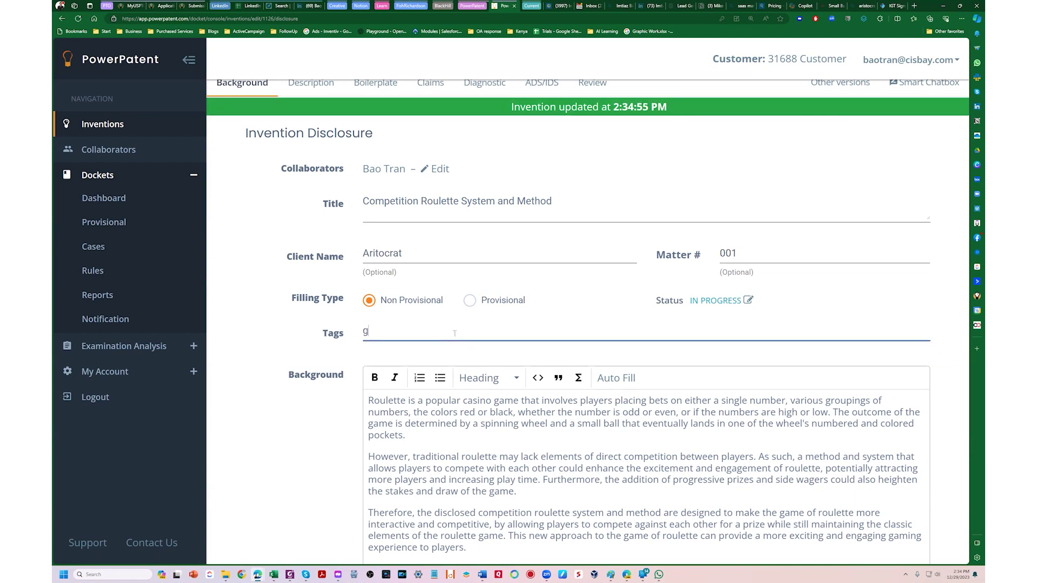
pyautogui.press('Return')
# Generate suggested advantages of the invention for the Summary.
pyautogui.scroll(2, 565, 447)
pyautogui.scroll(-3, 565, 448)
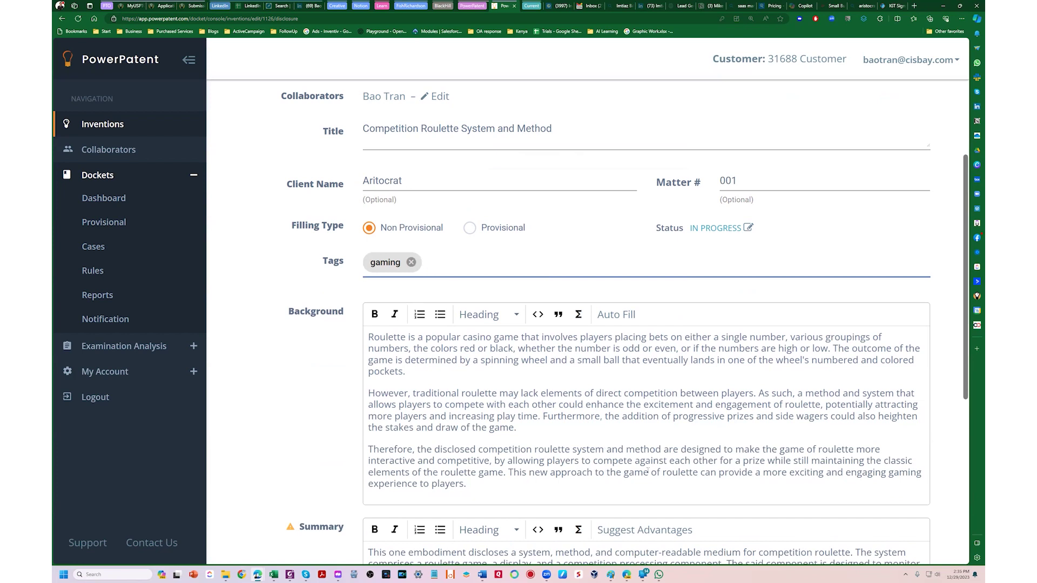
pyautogui.scroll(-2, 647, 471)
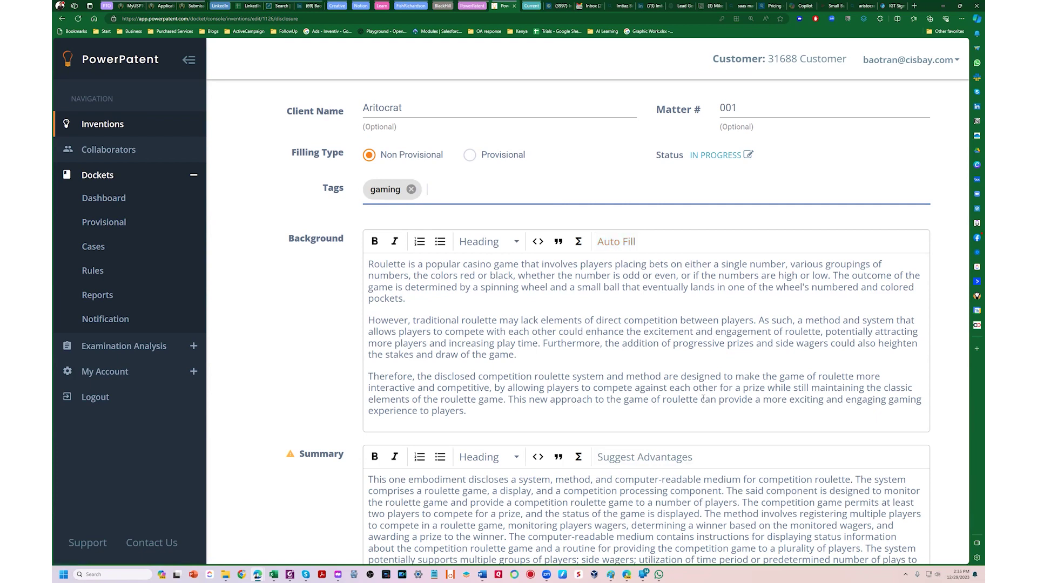
pyautogui.scroll(-2, 703, 398)
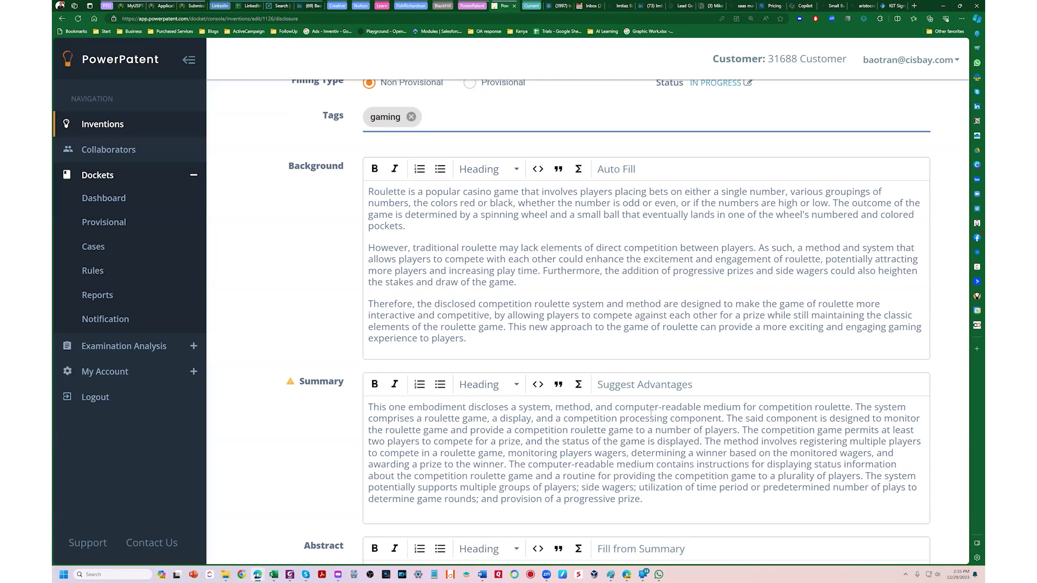
pyautogui.click(645, 384)
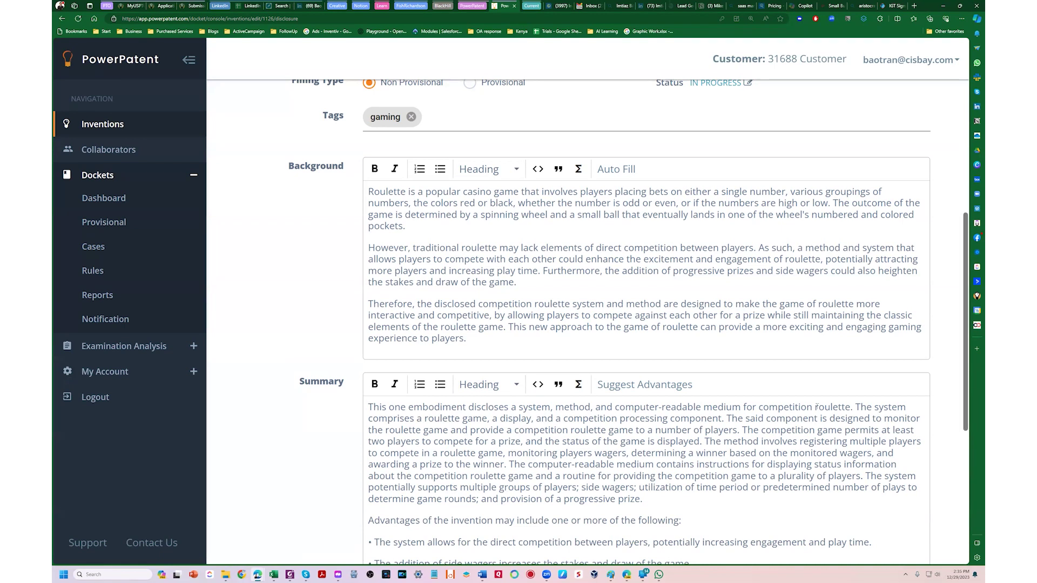
# Fill the Abstract from the Summary and proceed to the Description section.
pyautogui.scroll(-3, 817, 406)
pyautogui.scroll(-2, 816, 406)
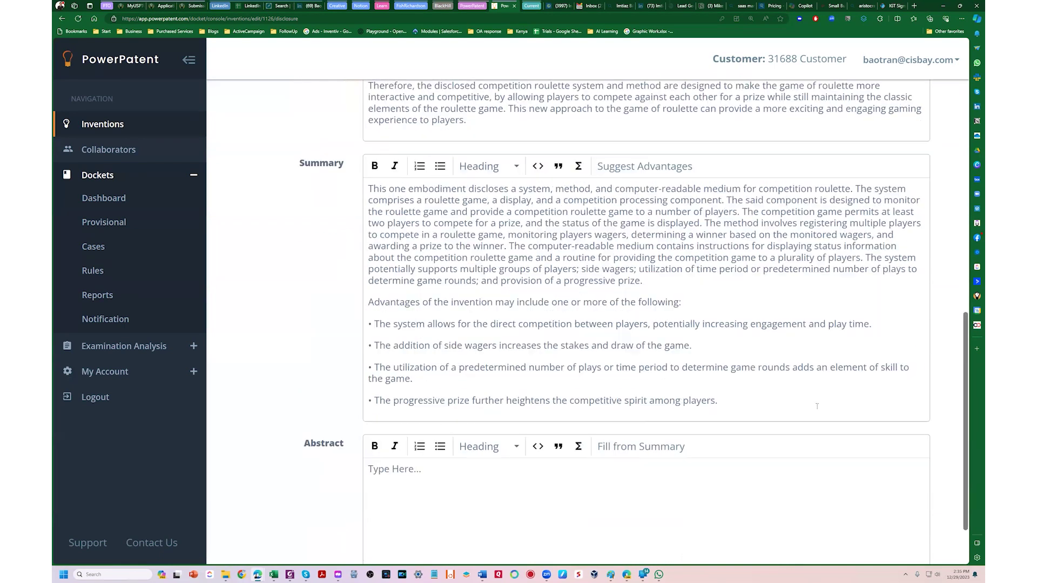
pyautogui.click(621, 447)
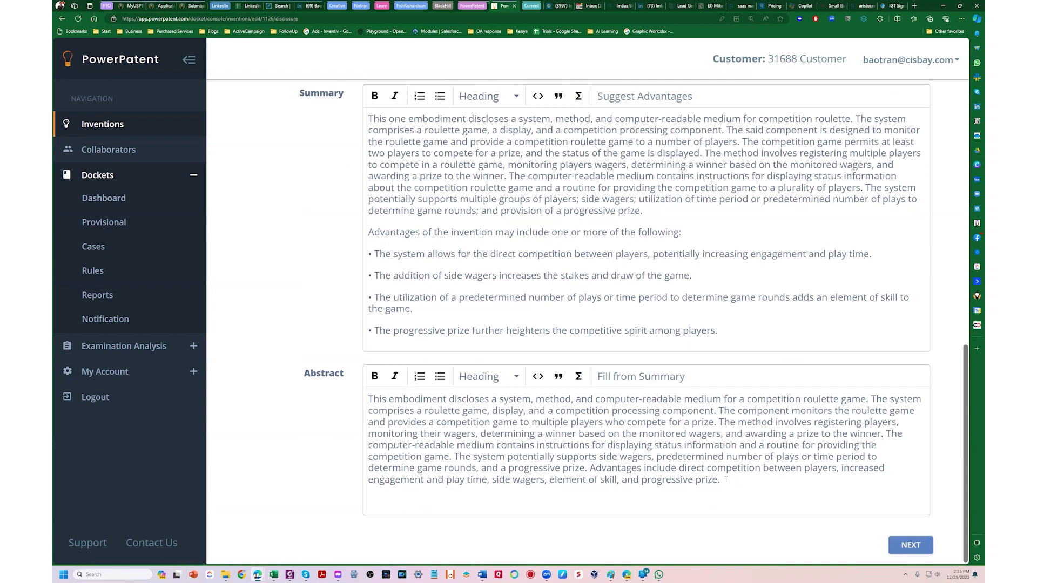
pyautogui.moveTo(726, 479); pyautogui.dragTo(362, 408)
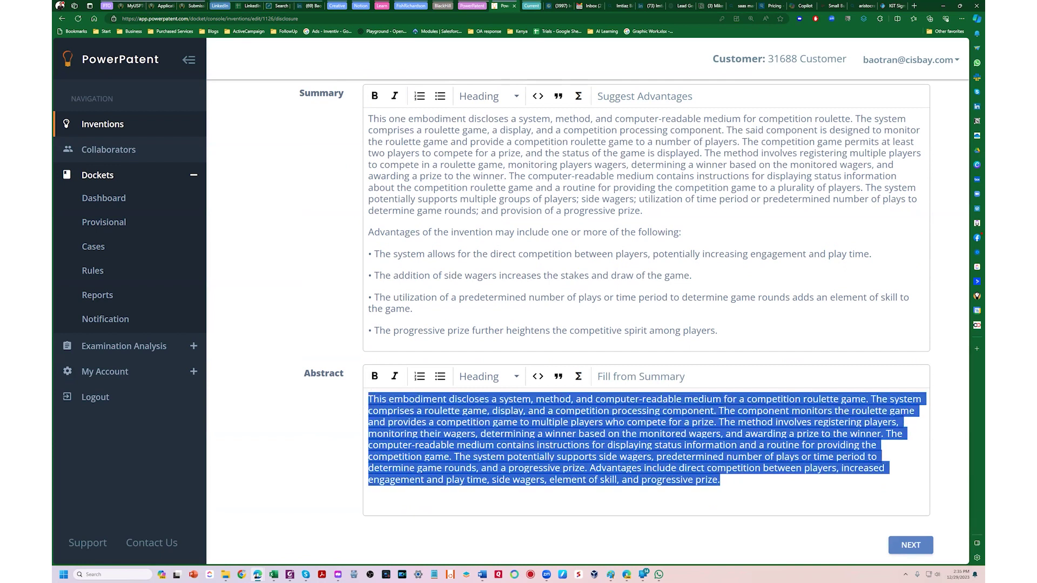
pyautogui.click(911, 546)
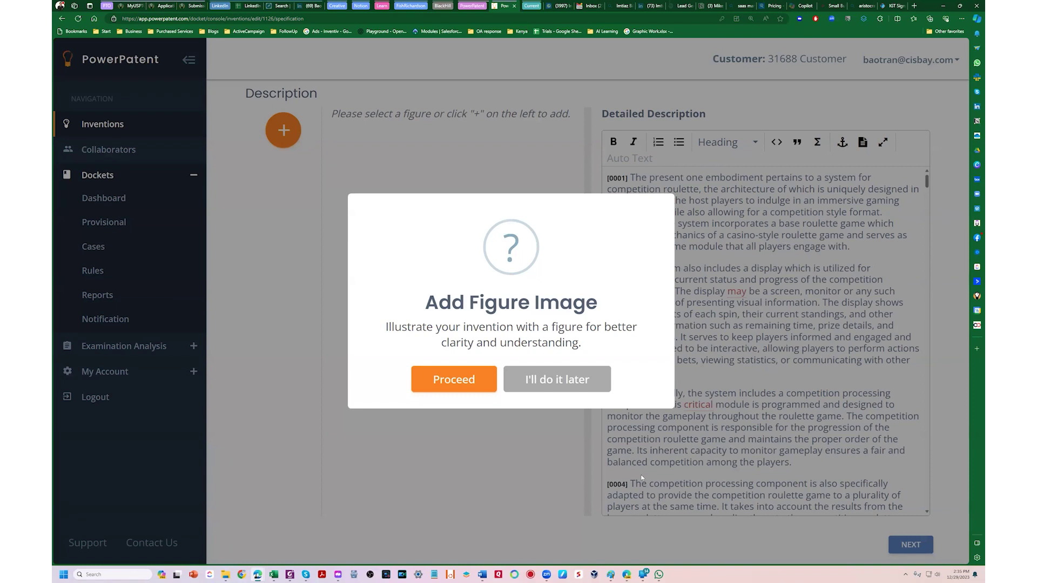
# Proceed with adding figure images and upload the bicycle patent drawing from the images folder.
pyautogui.click(443, 380)
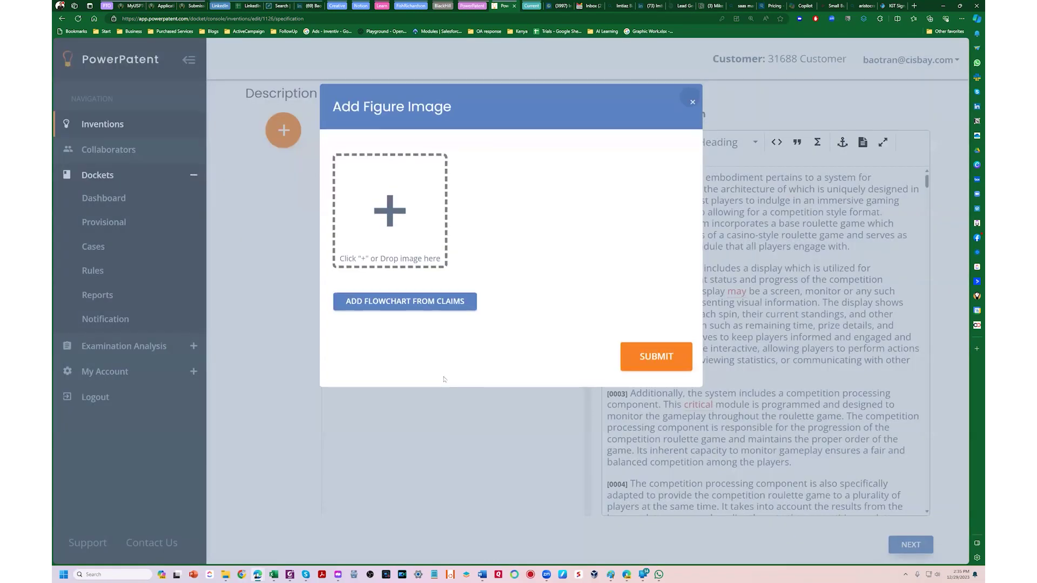
pyautogui.click(390, 210)
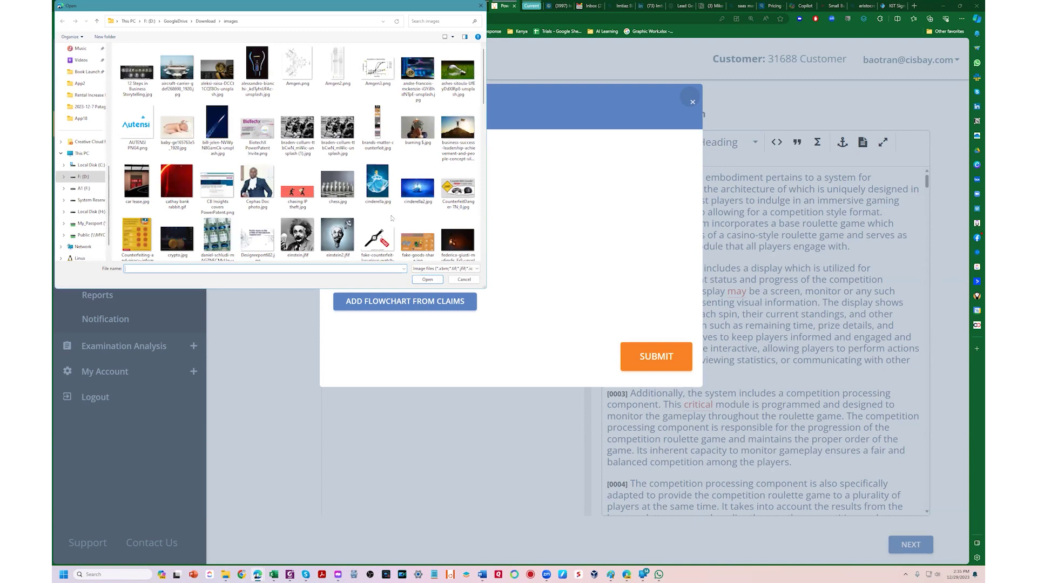
pyautogui.scroll(-10, 392, 218)
pyautogui.click(337, 233)
pyautogui.click(428, 279)
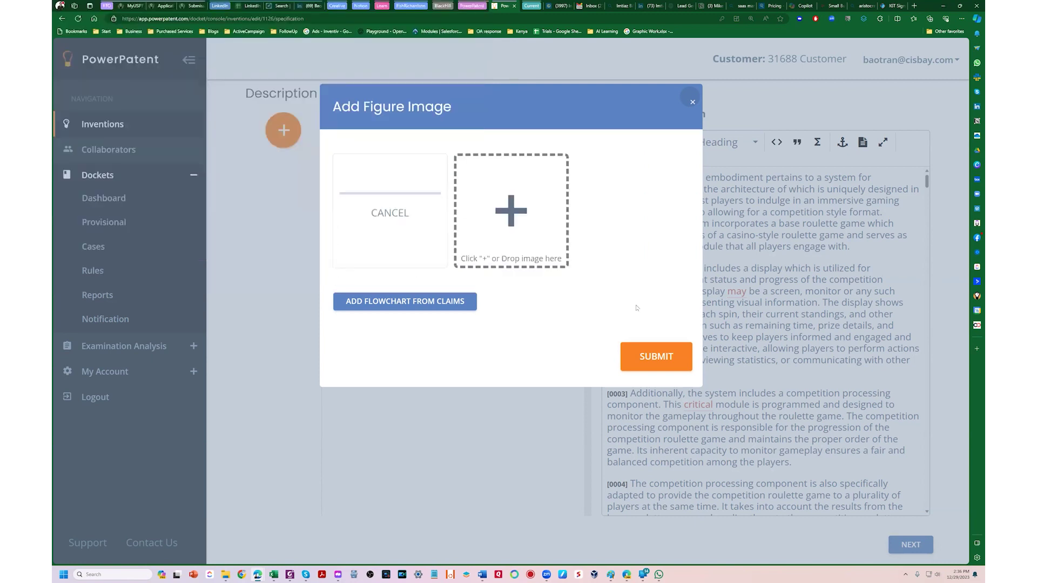
# Create a flowchart from the claims using Claim 11 and set its font size to 13.
pyautogui.click(435, 301)
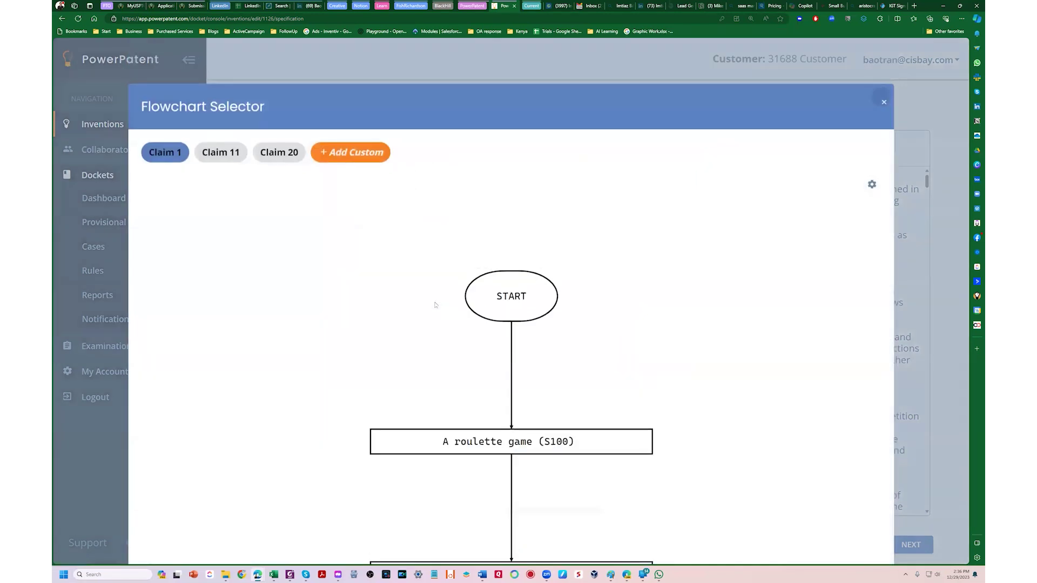
pyautogui.click(220, 152)
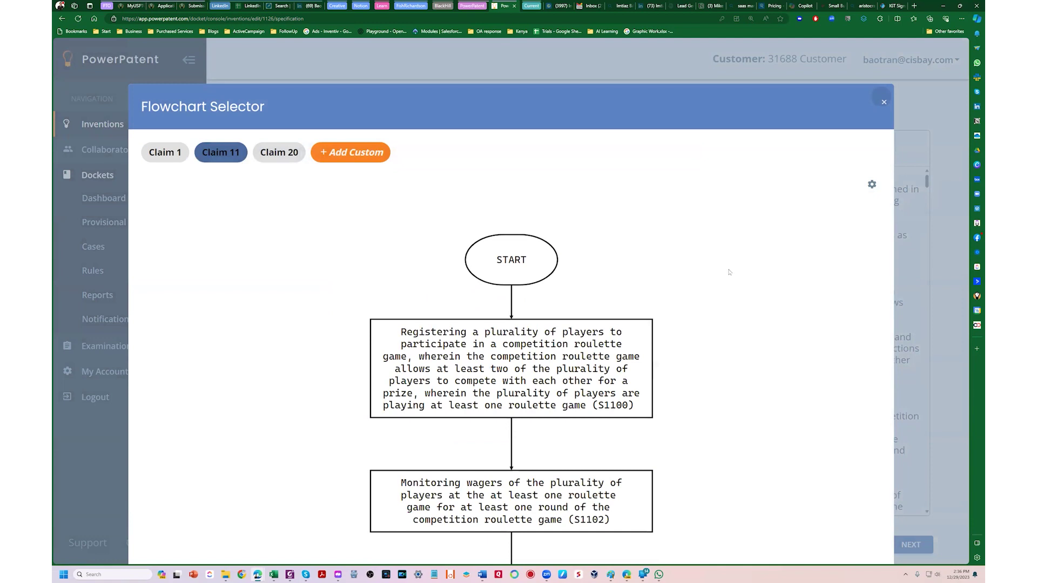
pyautogui.click(872, 184)
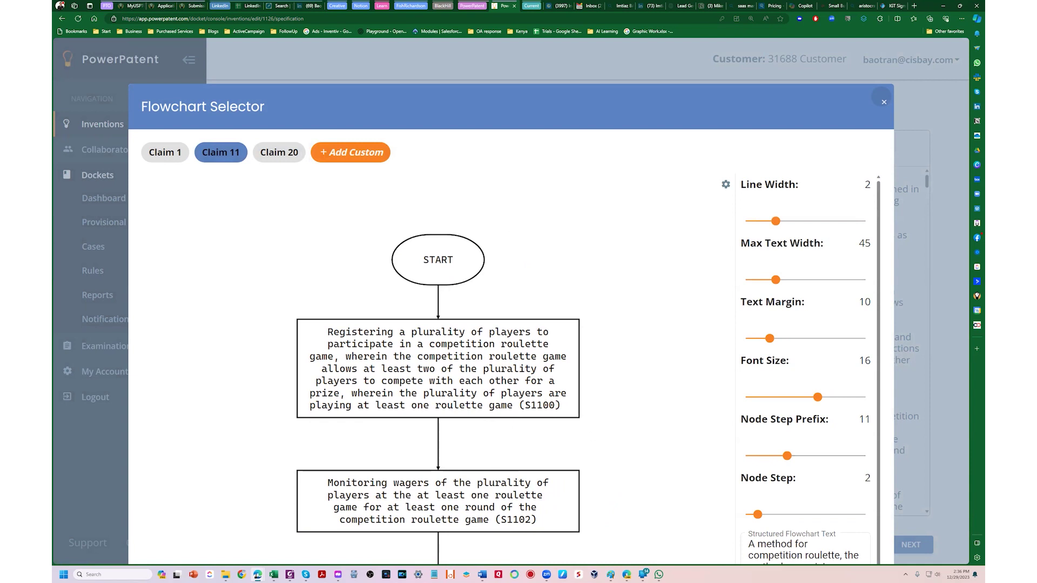
pyautogui.moveTo(524, 405); pyautogui.dragTo(548, 405)
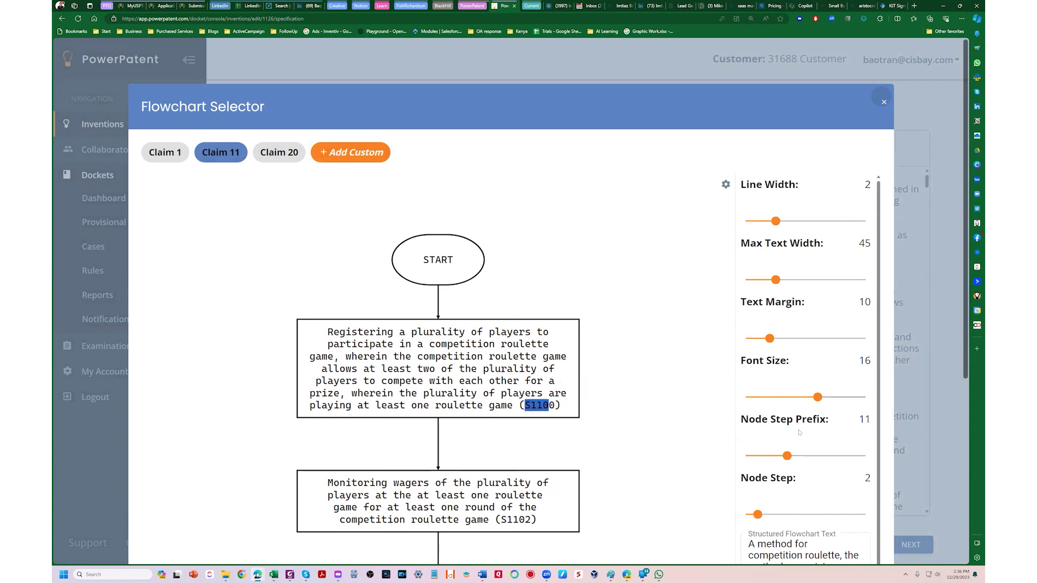
pyautogui.moveTo(817, 399)
pyautogui.moveTo(817, 399); pyautogui.dragTo(759, 389)
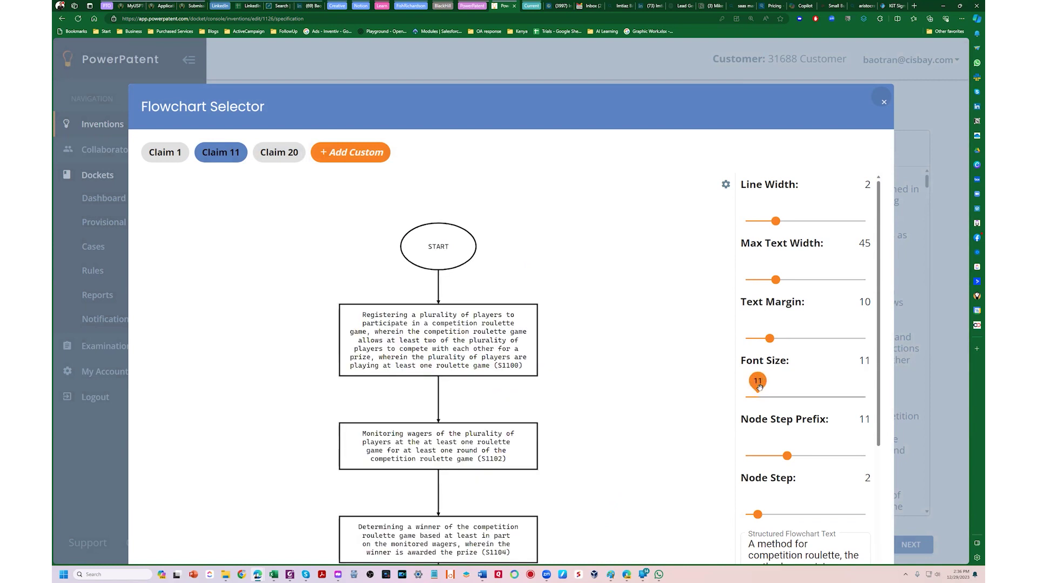
pyautogui.moveTo(759, 387); pyautogui.dragTo(782, 391)
# Set the flowchart's node step prefix to 4 and its node step to 4.
pyautogui.moveTo(787, 456); pyautogui.dragTo(759, 459)
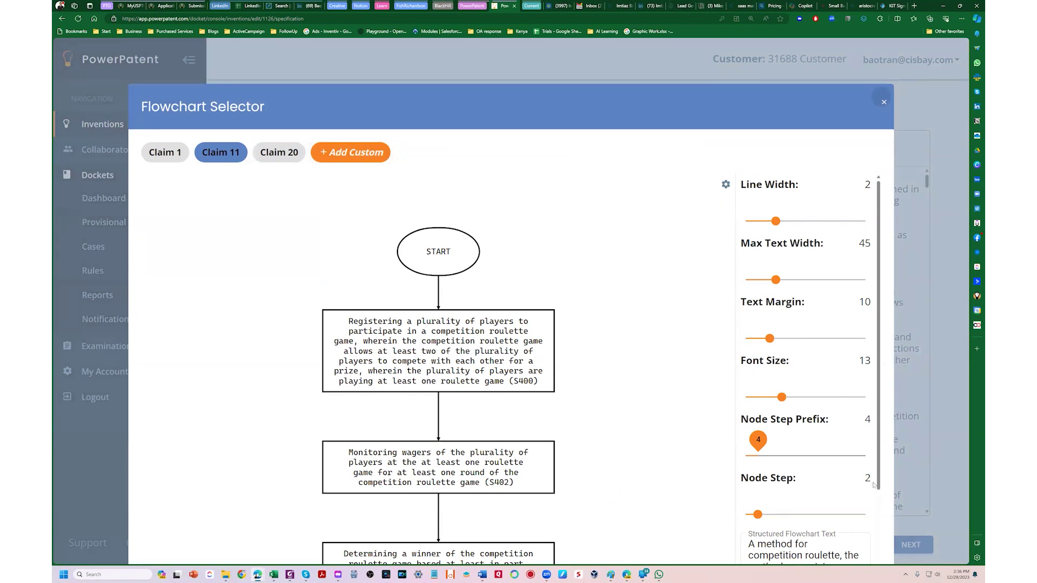
pyautogui.moveTo(758, 514); pyautogui.dragTo(769, 514)
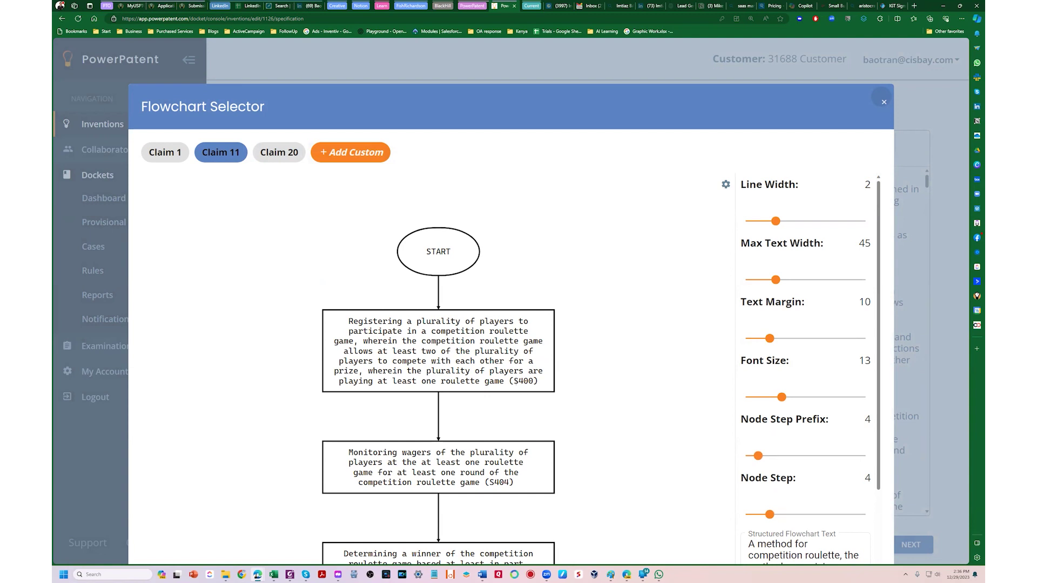
pyautogui.tripleClick(523, 381)
pyautogui.doubleClick(524, 381)
pyautogui.click(593, 391)
# Change "registering" to "Register" at the start of the first step in the structured flowchart text.
pyautogui.scroll(-3, 805, 378)
pyautogui.scroll(-1, 805, 378)
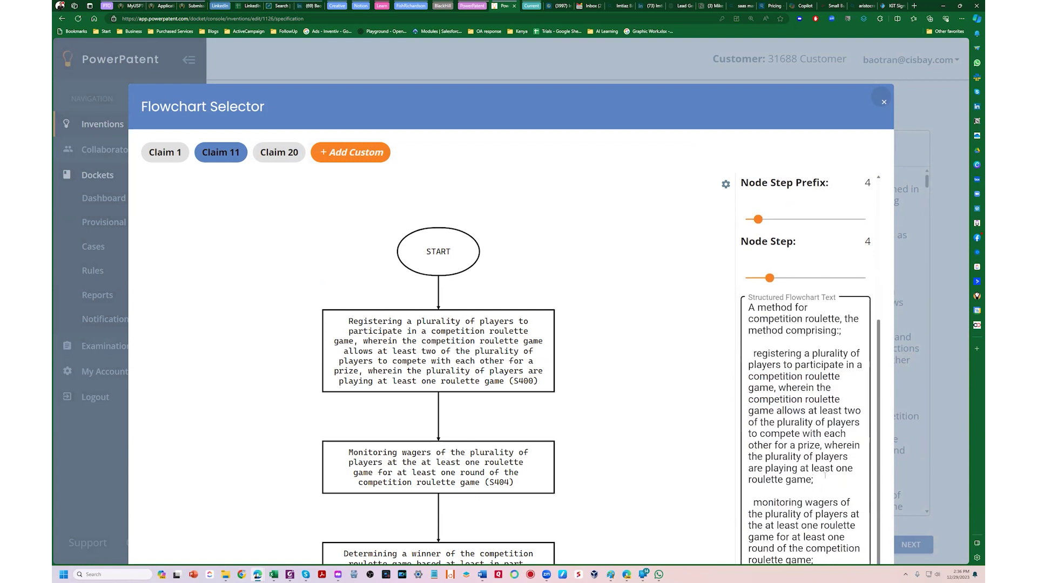
pyautogui.click(755, 353)
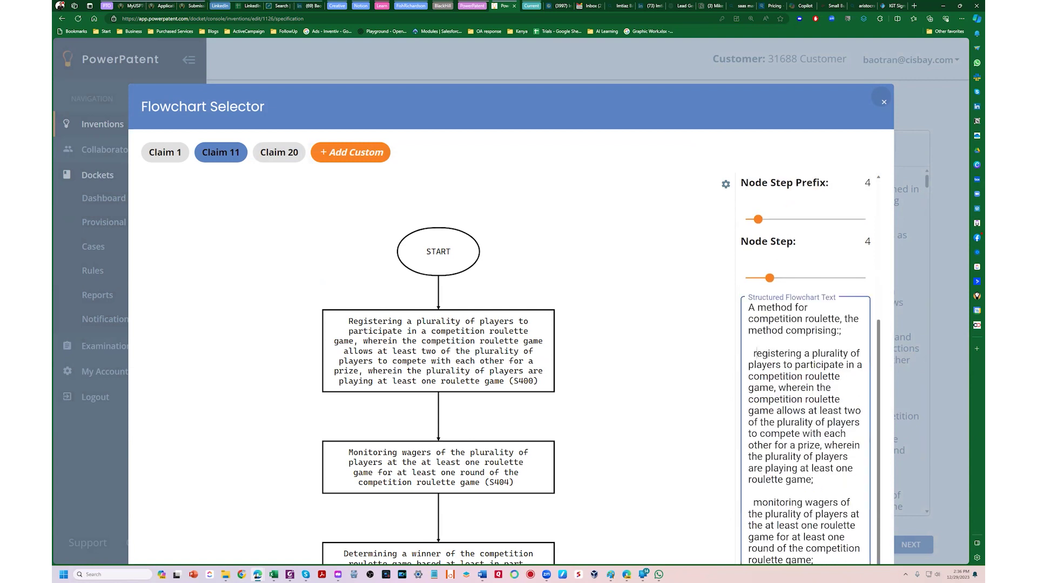
pyautogui.write('R')
pyautogui.press('Delete')
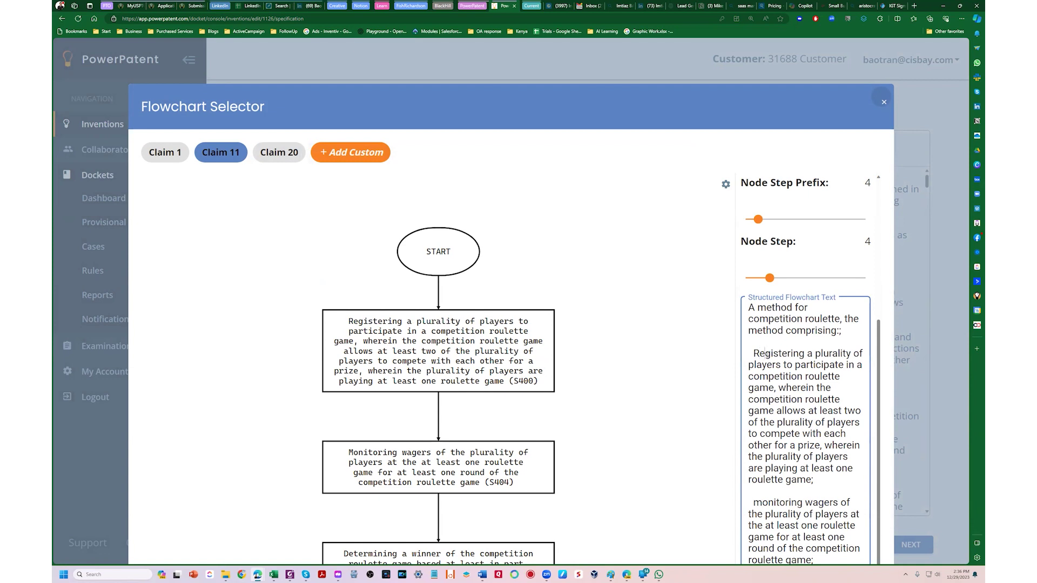
pyautogui.press('BackSpace')
pyautogui.press('BackSpace')
pyautogui.press('BackSpace')
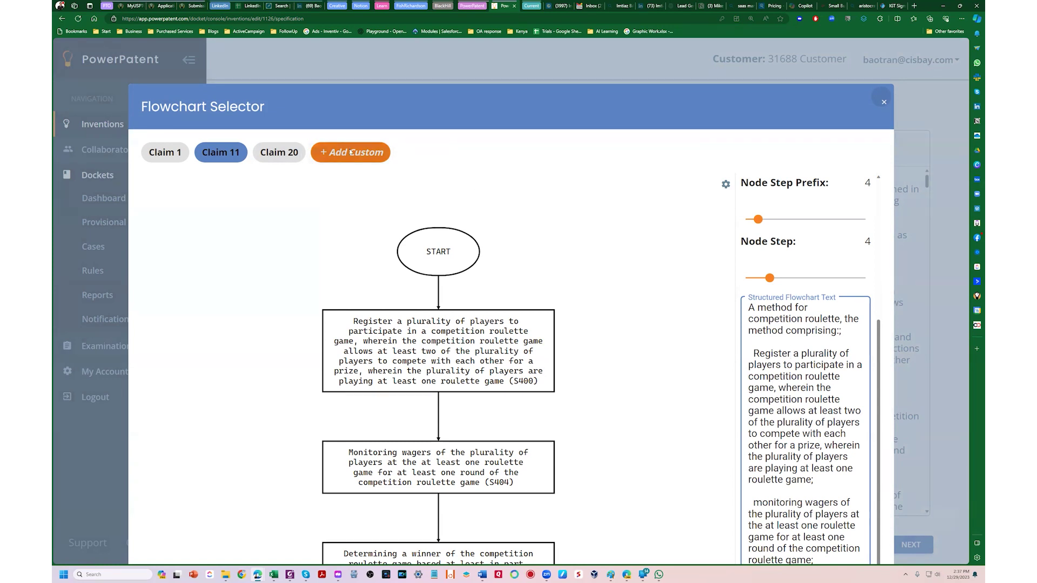
# Add the Claim 11 flowchart to the figure images and submit both figures.
pyautogui.scroll(-5, 859, 363)
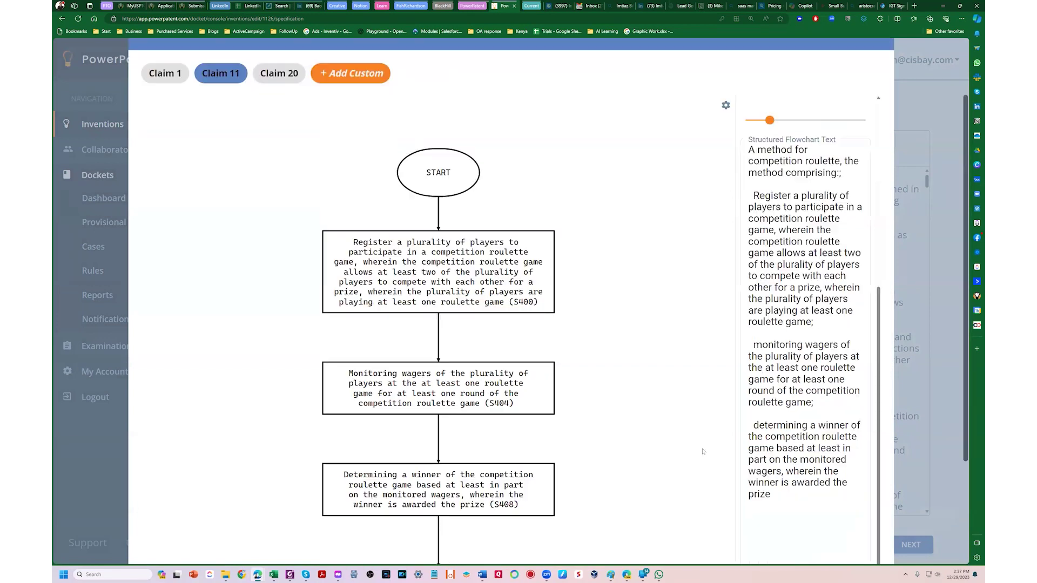
pyautogui.click(828, 512)
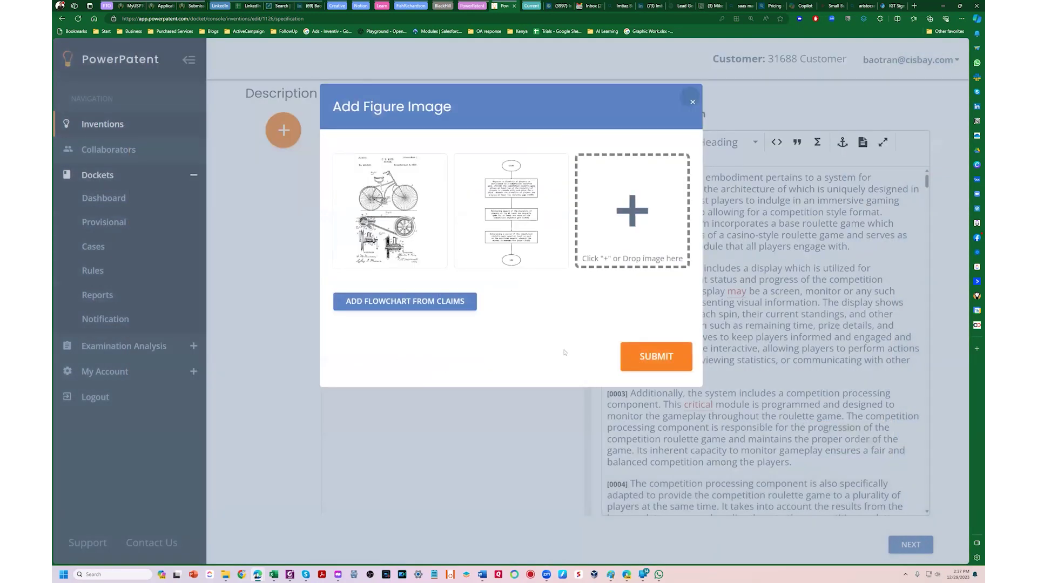
pyautogui.click(650, 354)
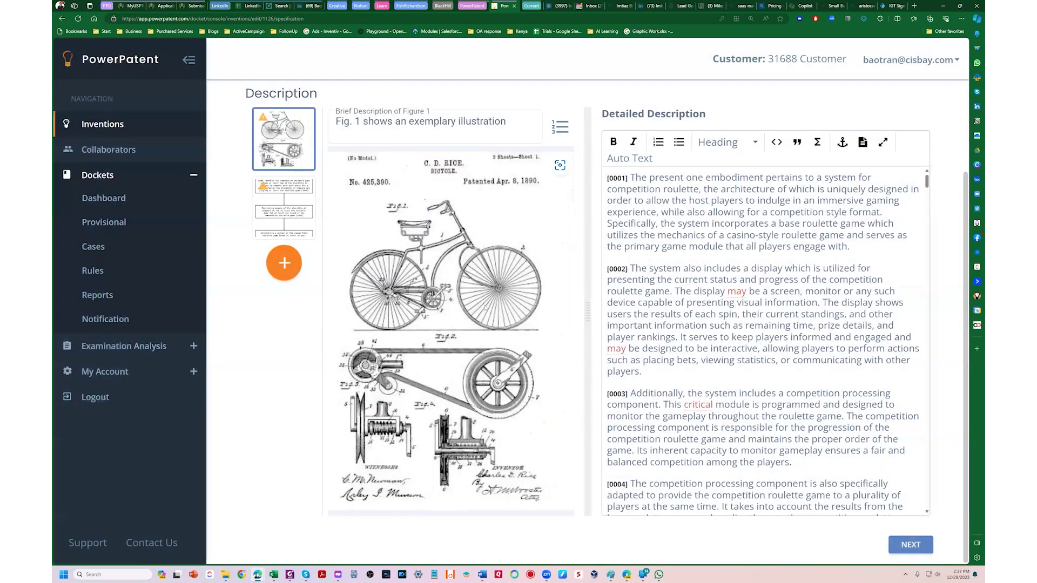
# Complete Figure 1's brief description to read "Fig. 1 shows an exemplary illustration of a gaming hardware.".
pyautogui.moveTo(263, 118)
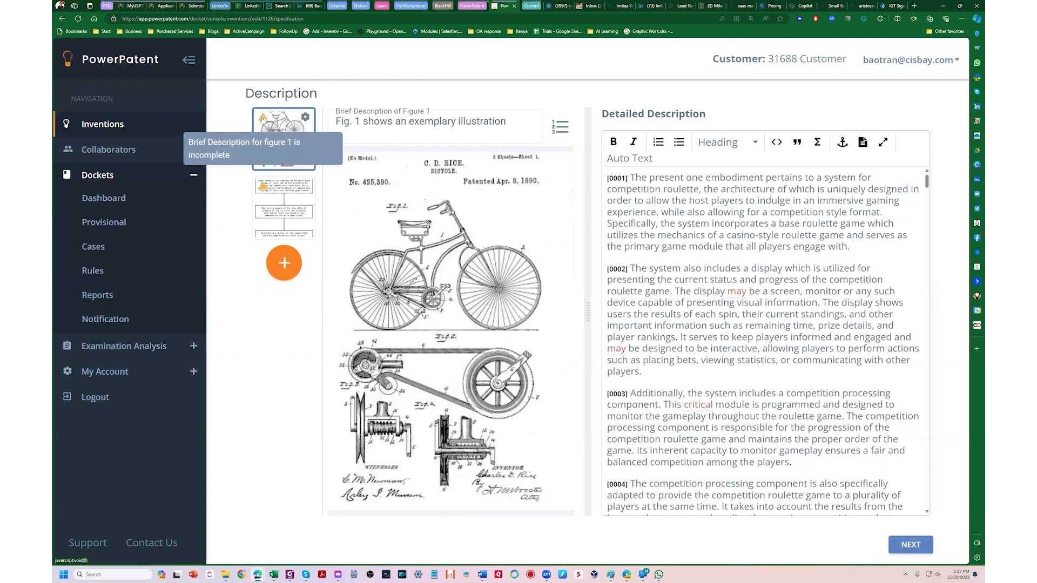
pyautogui.click(515, 118)
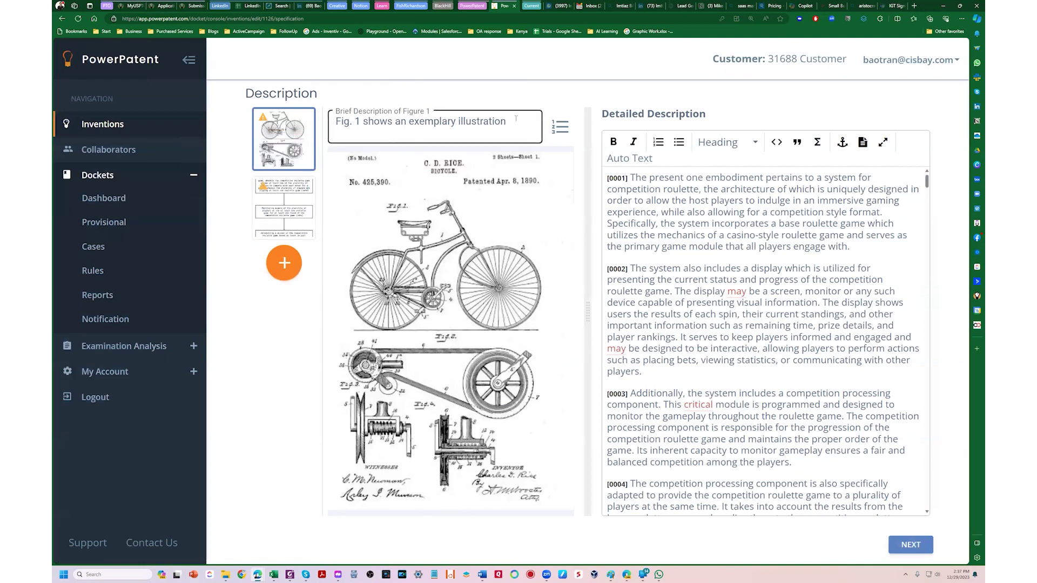
pyautogui.write('of a')
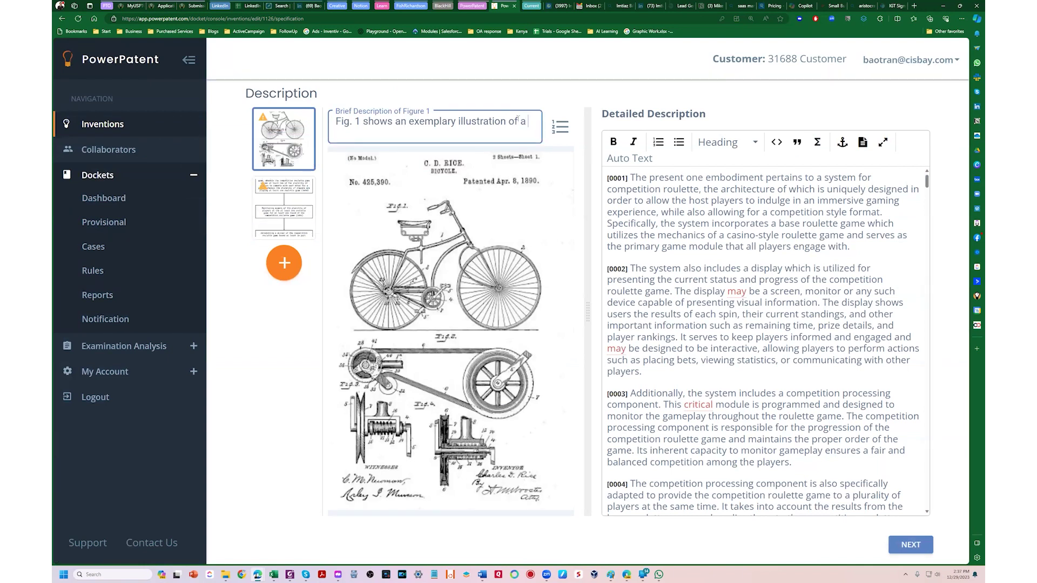
pyautogui.write(' gaming hardware.')
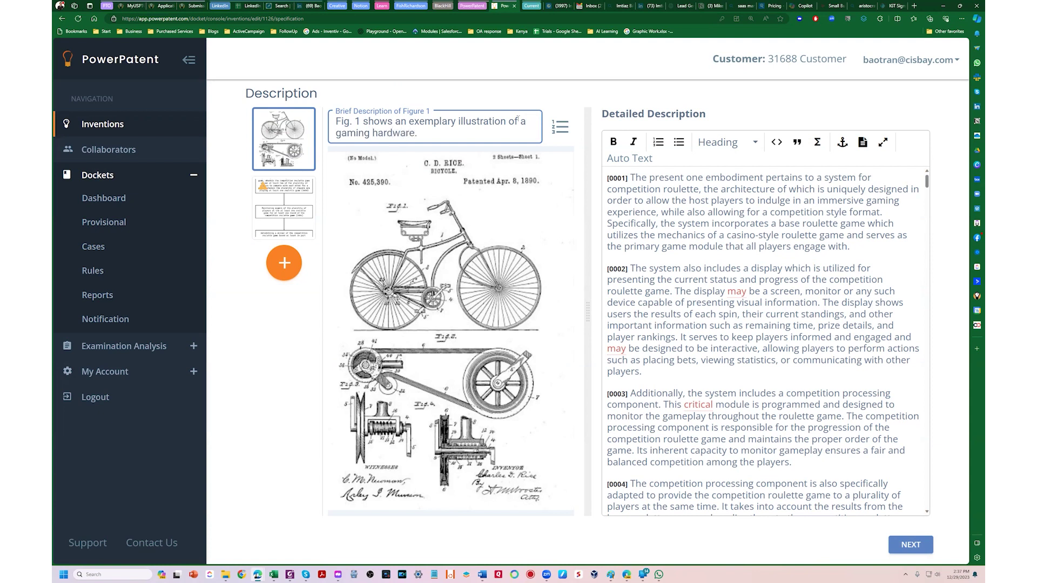
# Complete the flowchart figure's brief description to read "Fig. 2 shows an exemplary illustration of a gaming process.".
pyautogui.click(283, 207)
pyautogui.write('gaming proces')
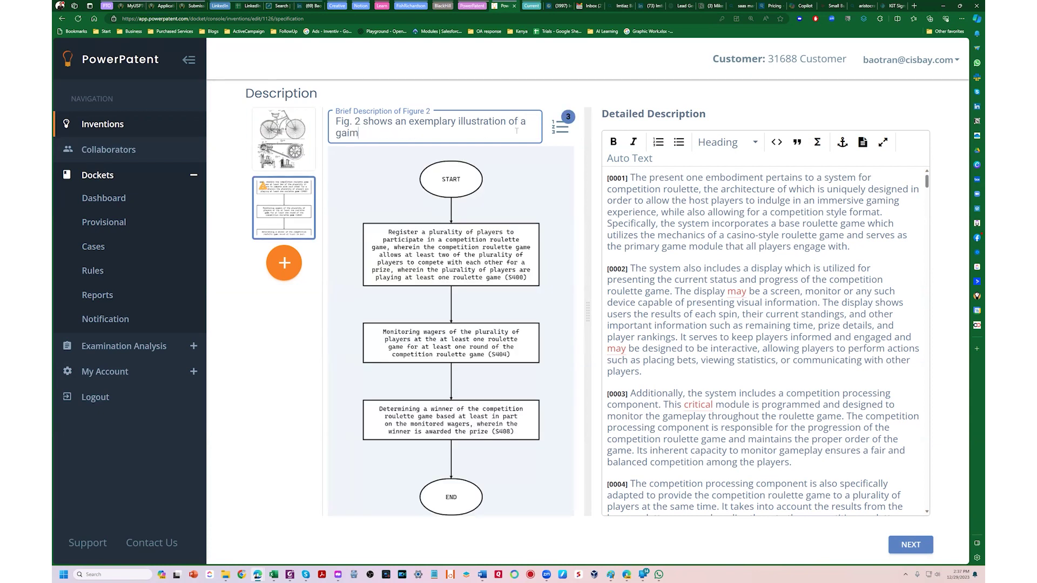
pyautogui.write('s.')
pyautogui.moveTo(926, 182); pyautogui.dragTo(546, 193)
# Add three annotations to Figure 1: 110 roulette table, 120 spinning wheel and 130 dice.
pyautogui.click(283, 139)
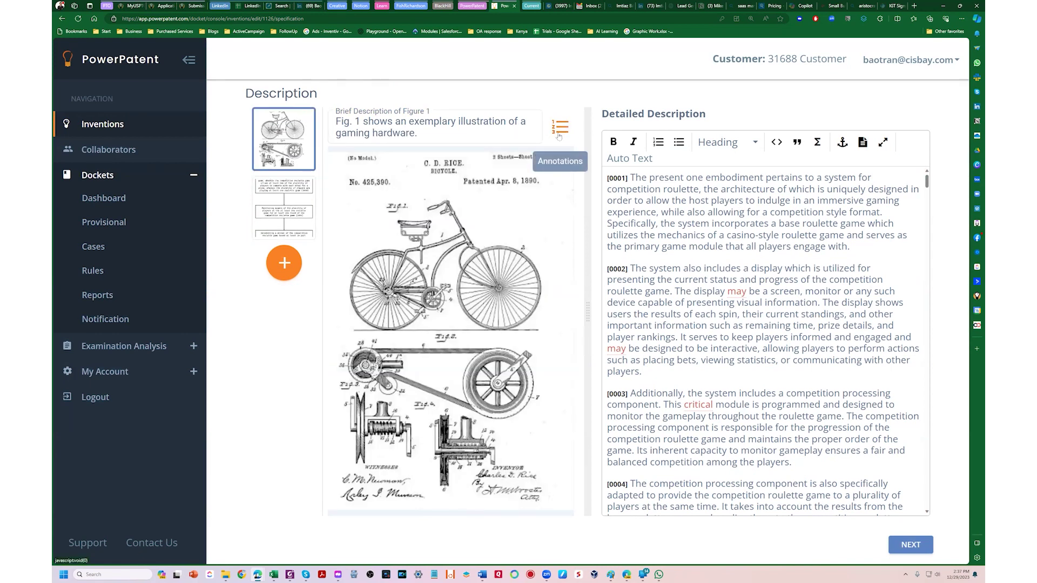
pyautogui.click(559, 136)
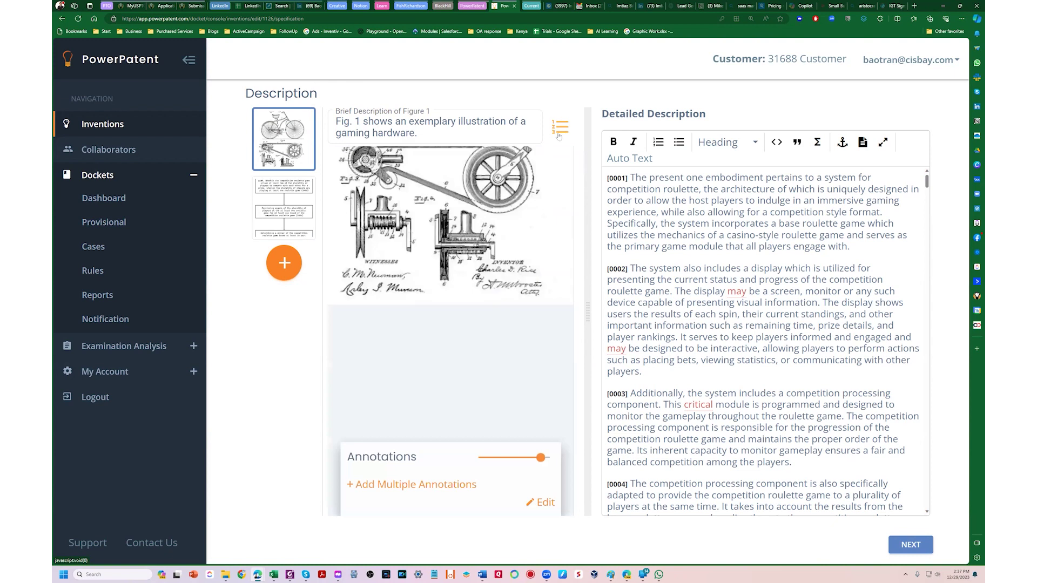
pyautogui.click(431, 485)
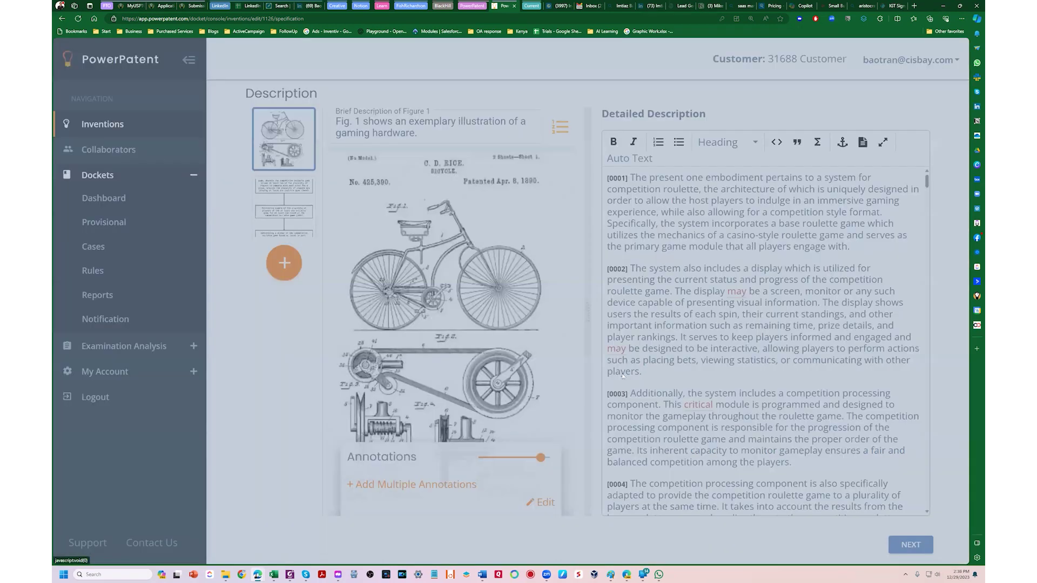
pyautogui.write('110 roulette table')
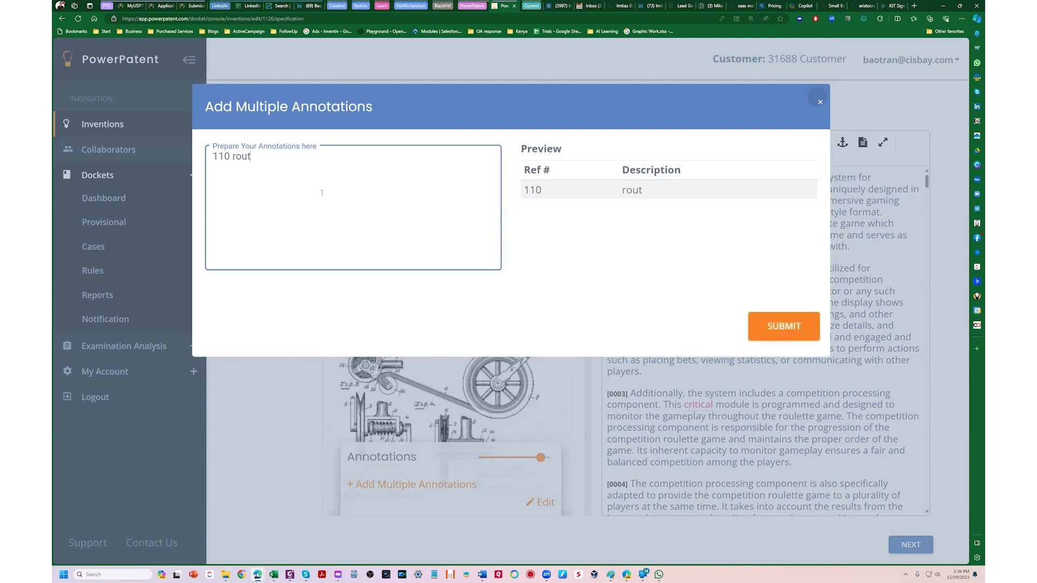
pyautogui.press('Return')
pyautogui.write('120')
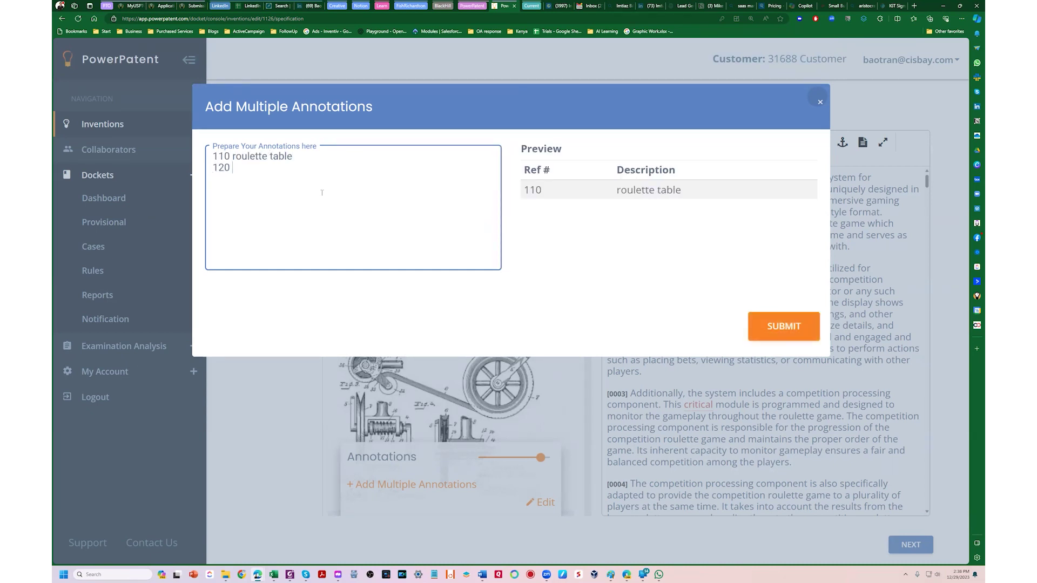
pyautogui.write(' spinning wheel')
pyautogui.press('Return')
pyautogui.write('130 ')
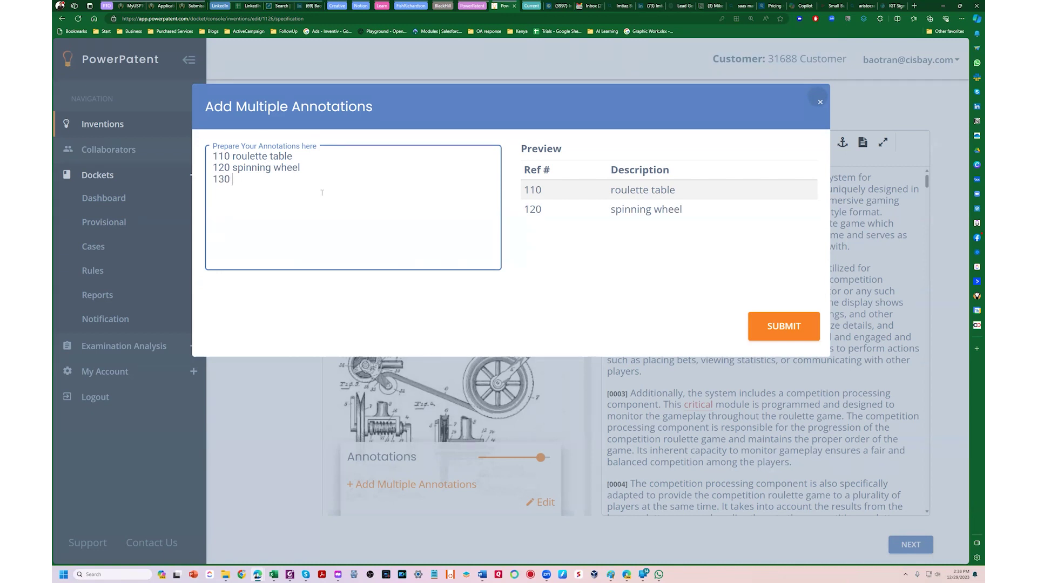
pyautogui.write('dice')
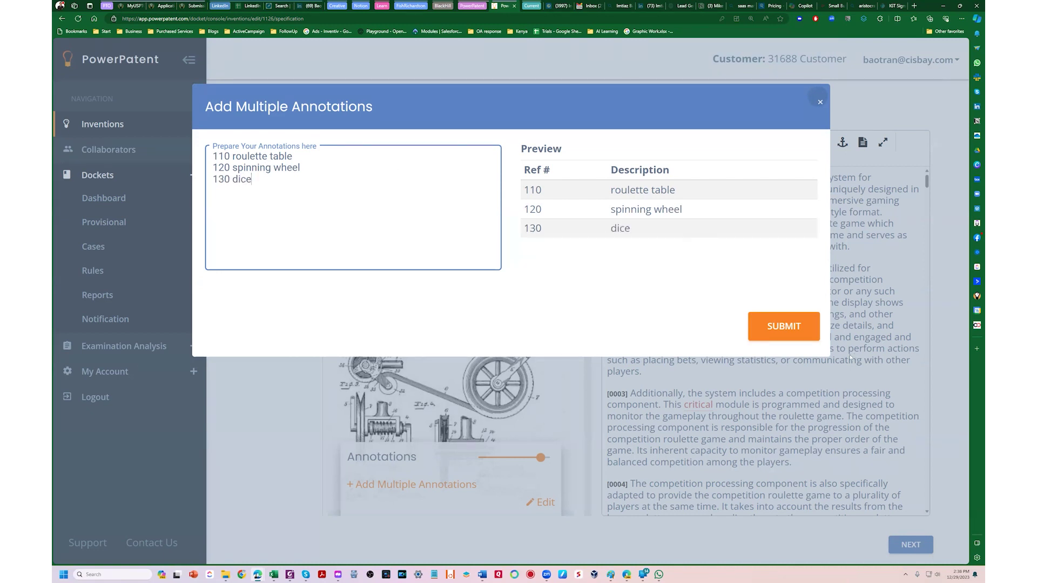
pyautogui.click(790, 336)
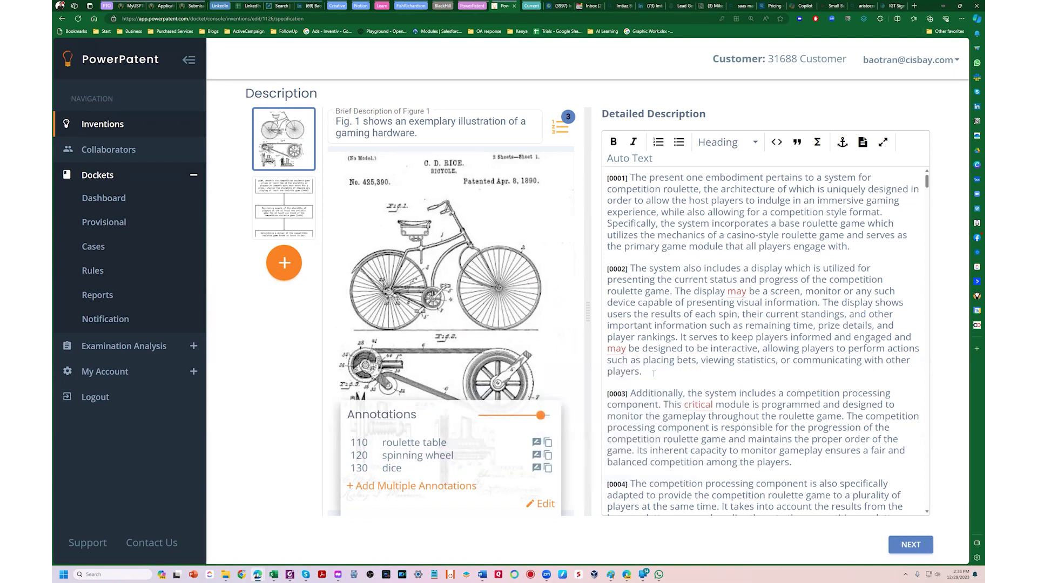
# Generate auto text for Figure 1's brief description and all three annotations and insert it after paragraph [0001] of the detailed description.
pyautogui.click(882, 249)
pyautogui.press('Return')
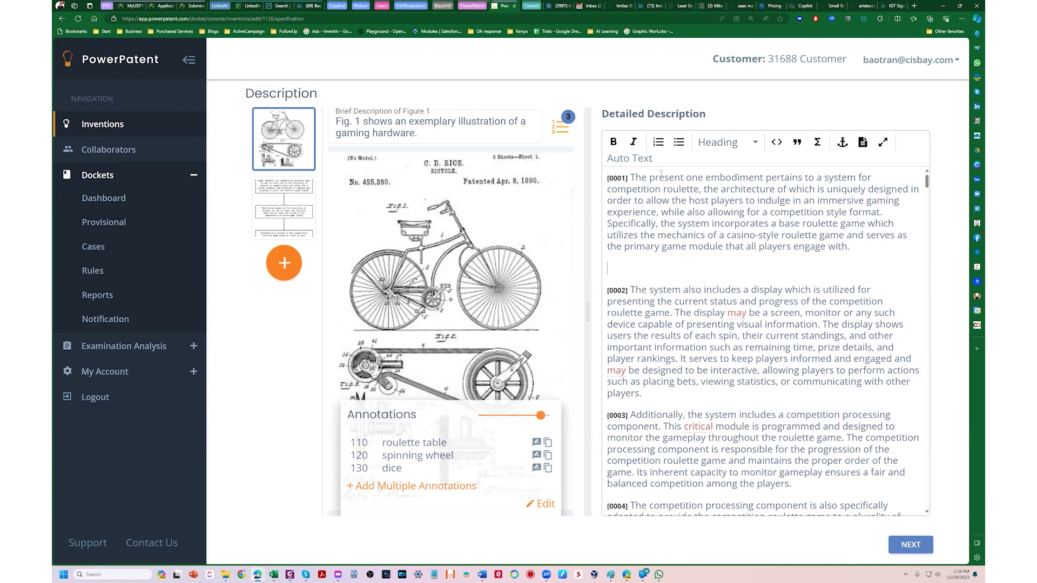
pyautogui.click(630, 158)
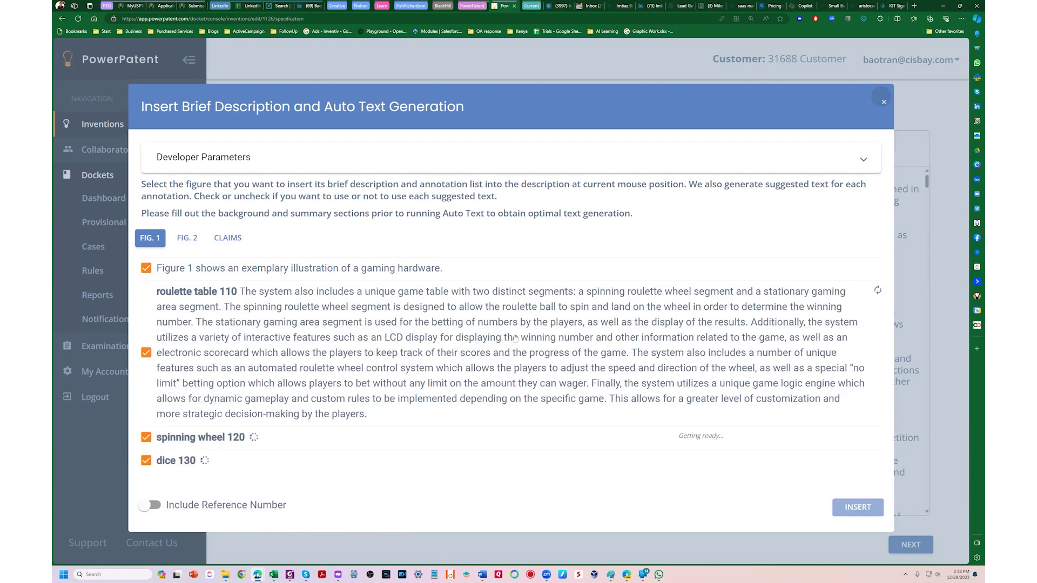
pyautogui.scroll(-3, 611, 339)
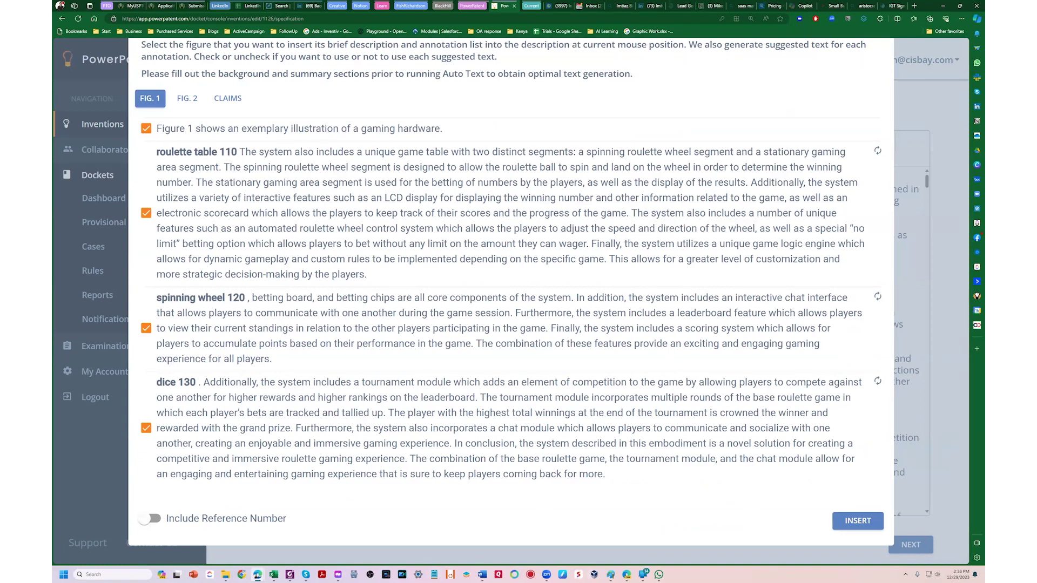
pyautogui.click(852, 522)
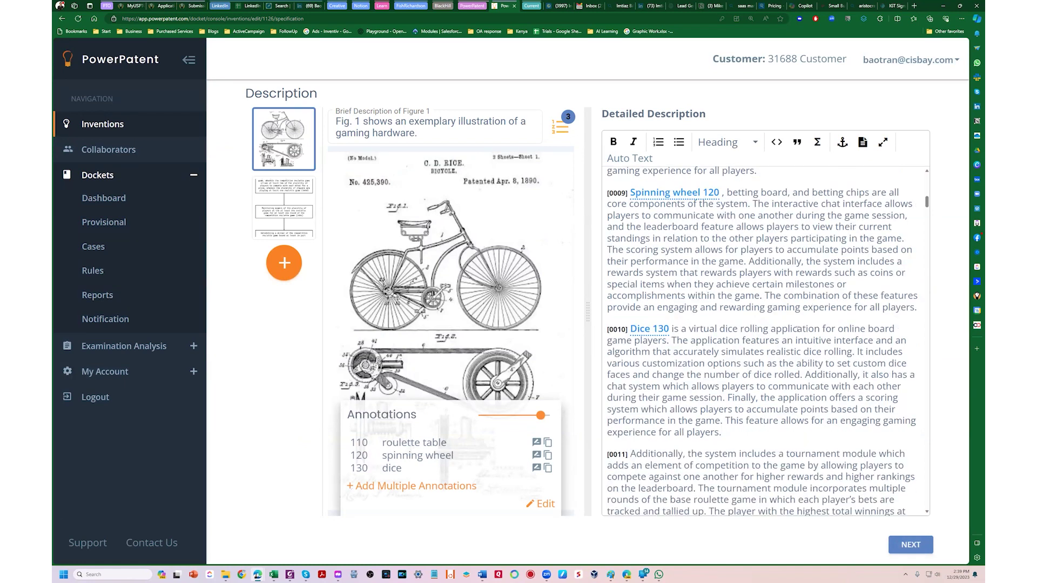
pyautogui.scroll(-20, 797, 328)
pyautogui.moveTo(946, 418); pyautogui.dragTo(881, 181)
# Choose the "Turning now descriptively to the drawings" boilerplate for the drawings section and "The following discussion describes" for the preferred embodiment section.
pyautogui.scroll(2, 765, 120)
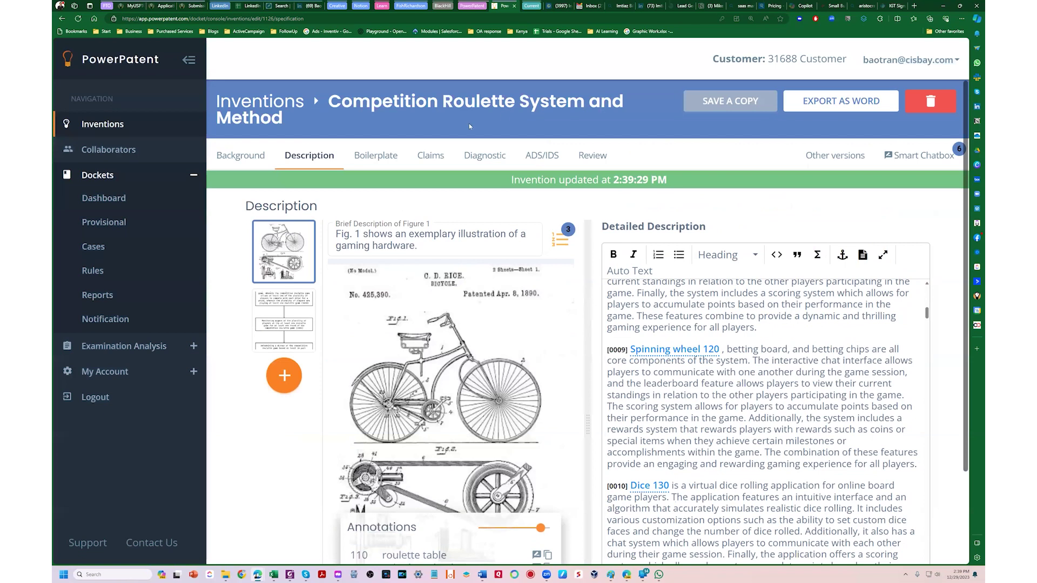
pyautogui.click(376, 157)
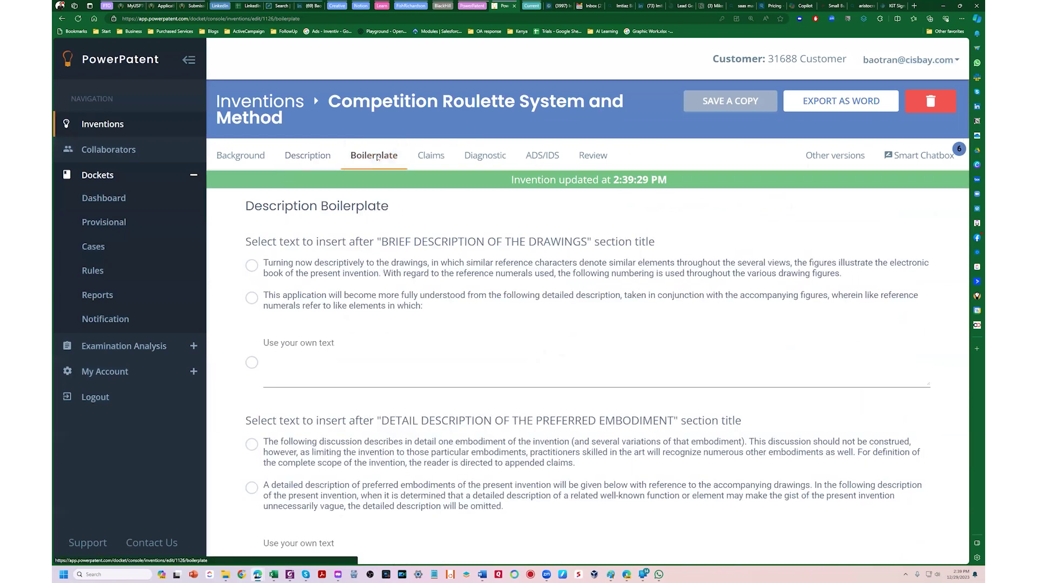
pyautogui.click(252, 265)
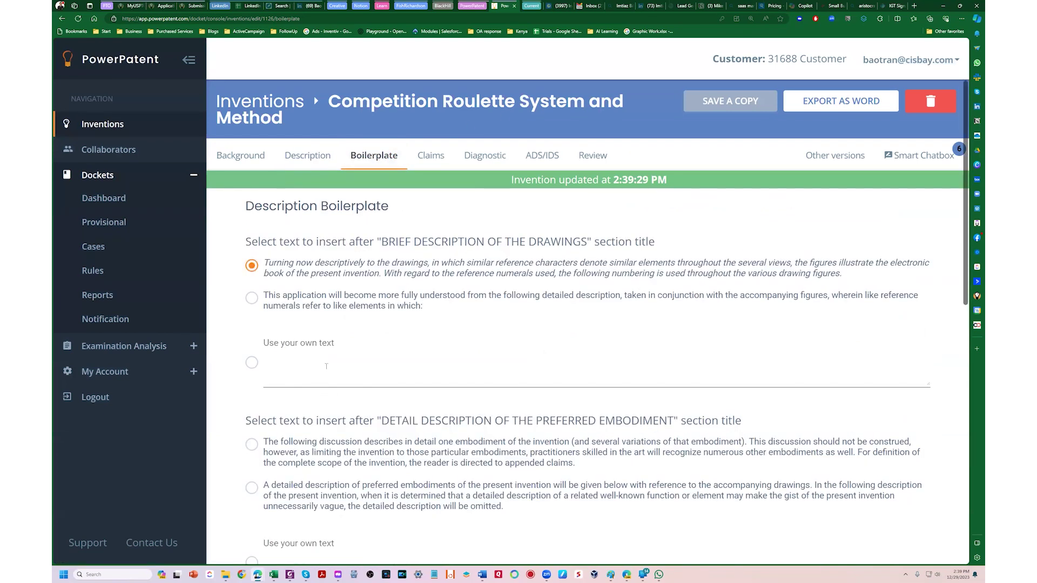
pyautogui.click(261, 362)
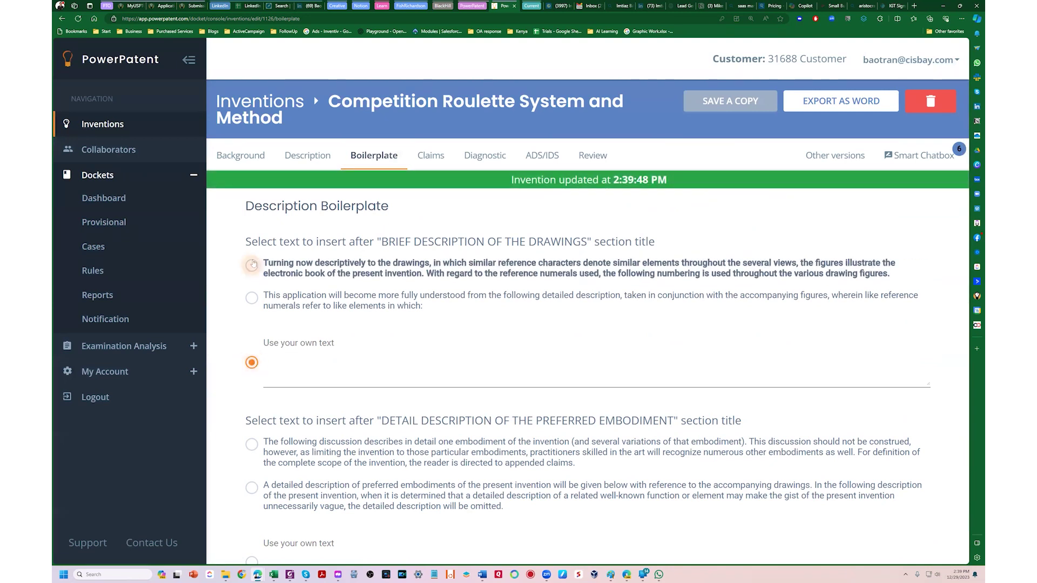
pyautogui.click(246, 444)
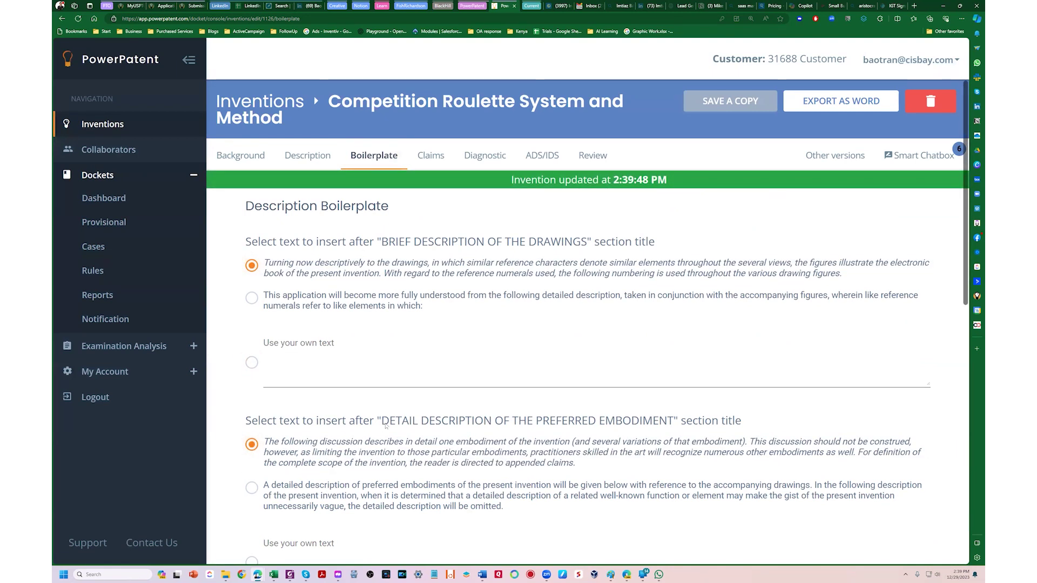
# In Claim 4 of Claim Set 1, change "the roulette game" to "a roulette game".
pyautogui.click(430, 156)
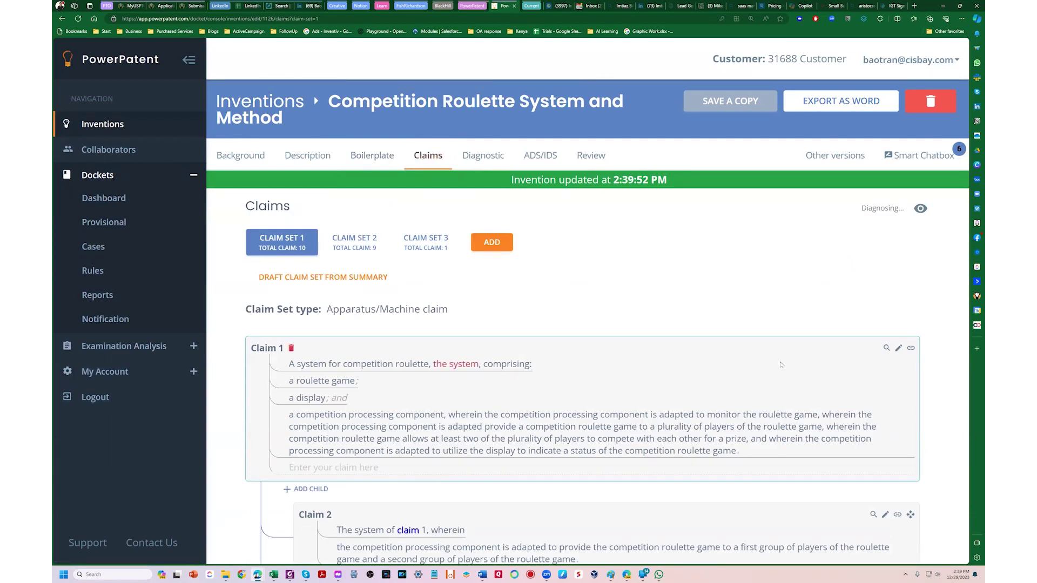
pyautogui.scroll(-1, 781, 361)
pyautogui.scroll(-1, 781, 362)
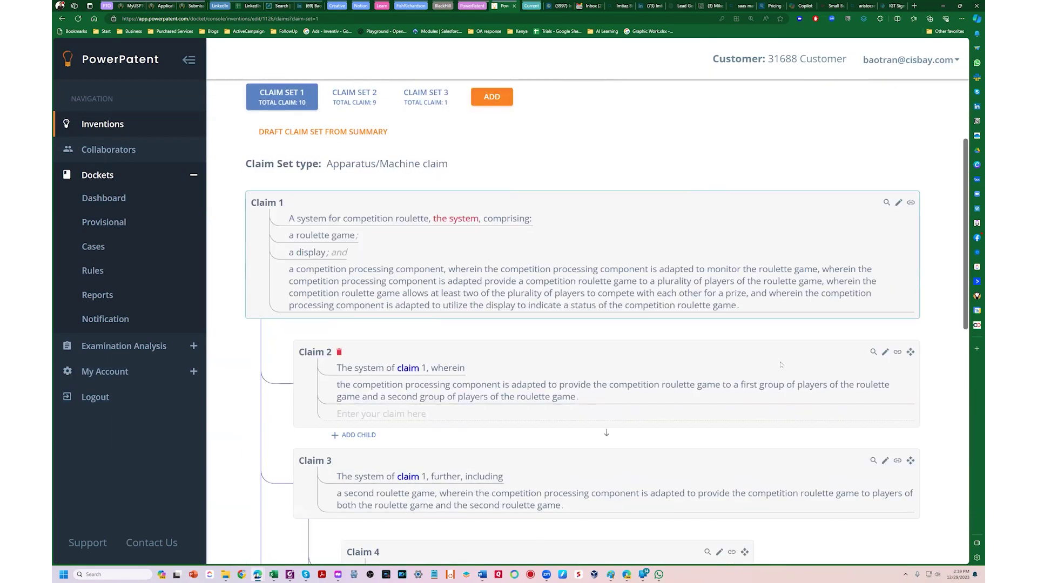
pyautogui.scroll(1, 781, 365)
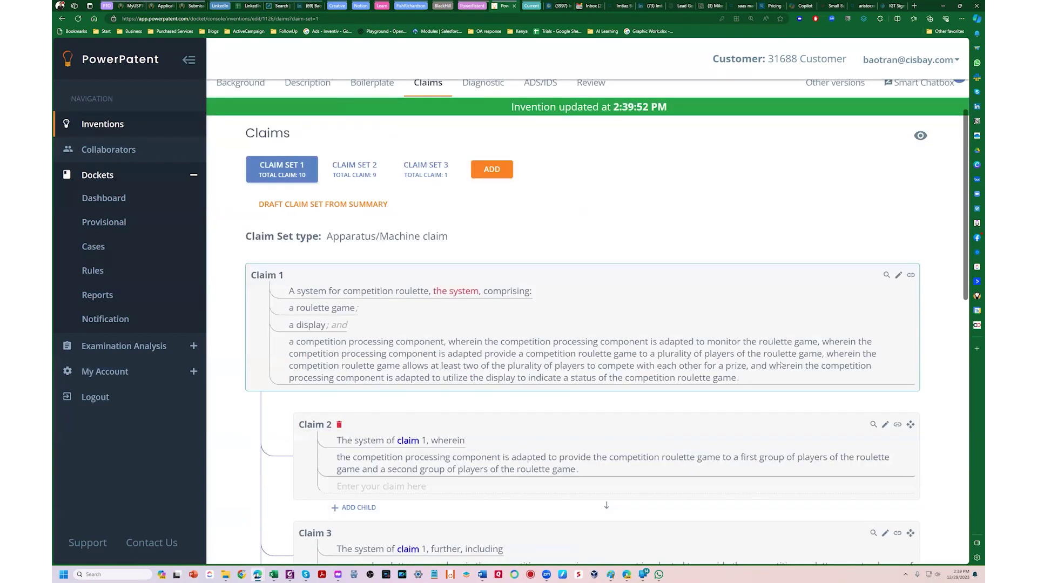
pyautogui.scroll(-3, 781, 363)
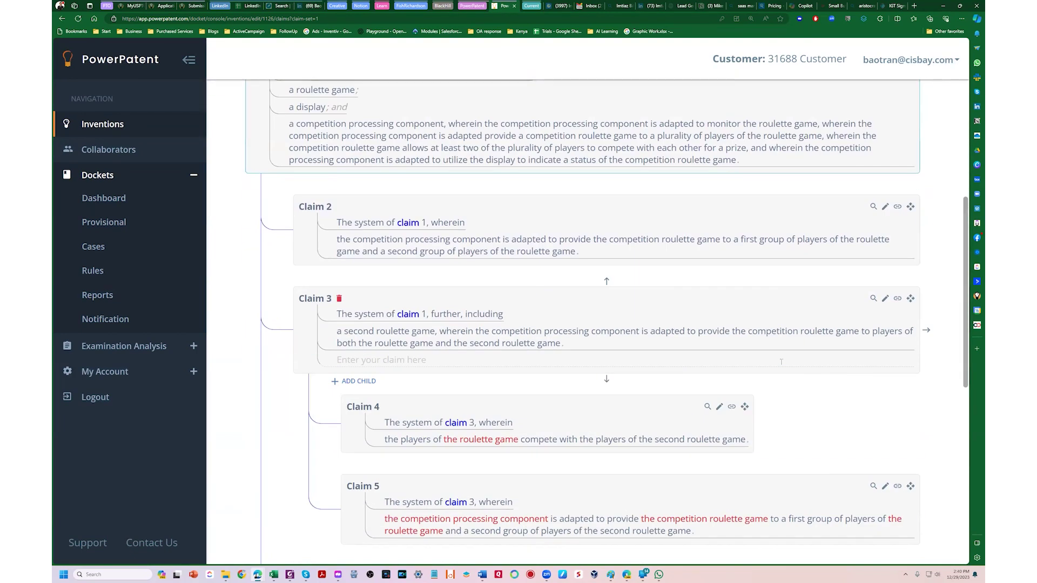
pyautogui.doubleClick(453, 424)
pyautogui.write('a')
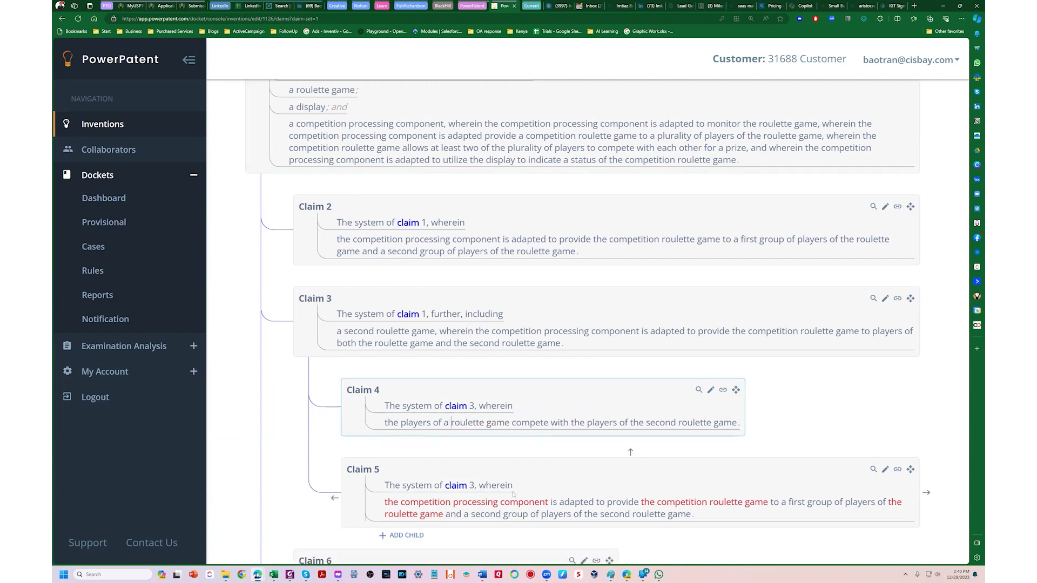
# In Claim 5, change "the competition processing component" to "a competition processing component".
pyautogui.moveTo(431, 504)
pyautogui.doubleClick(391, 503)
pyautogui.write('a')
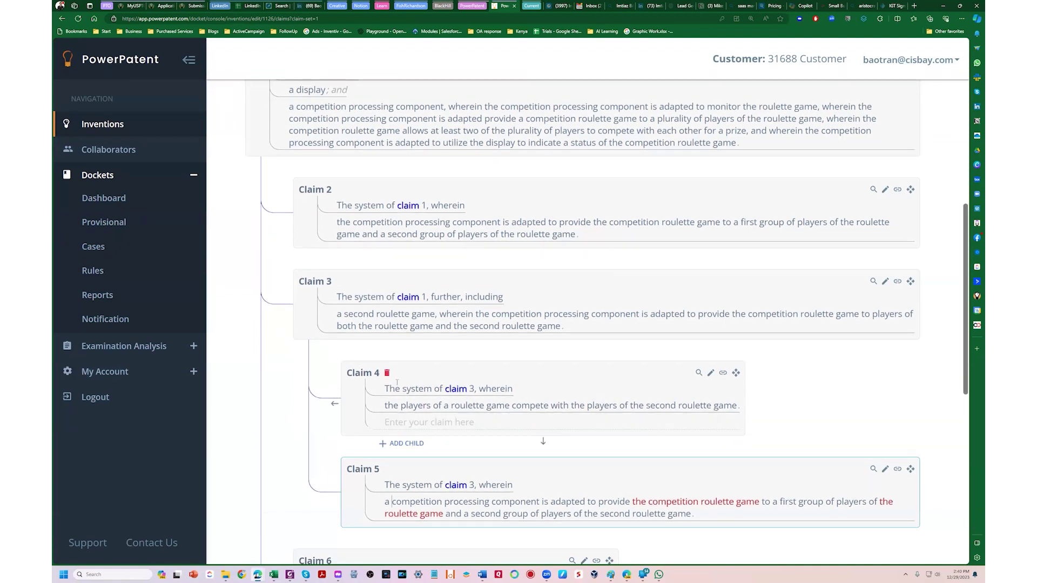
# Move Claim 4 out from under Claim 3 so that it becomes Claim 2, depending directly on Claim 1.
pyautogui.moveTo(736, 373); pyautogui.dragTo(702, 274)
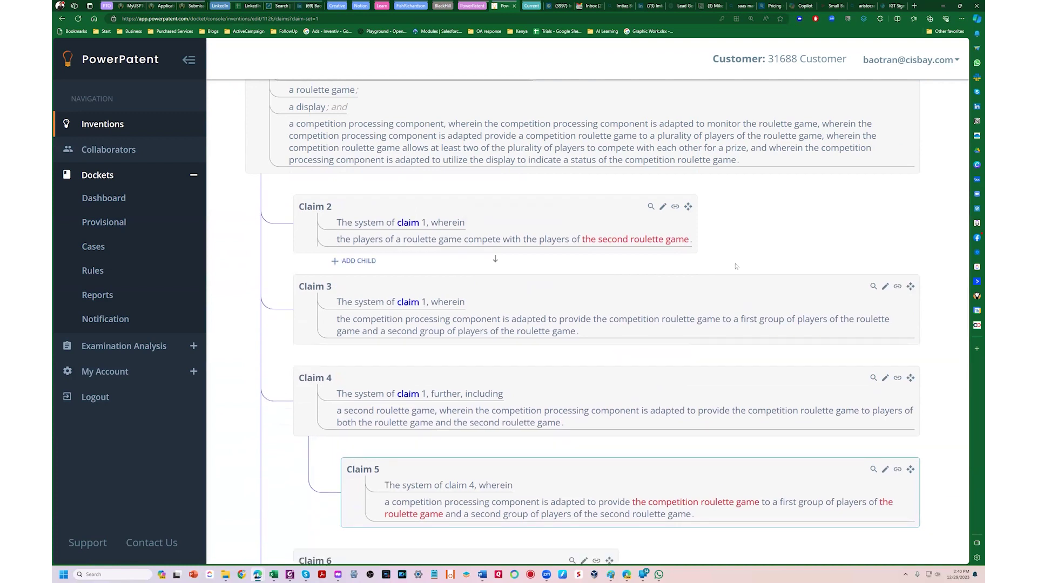
pyautogui.scroll(1, 736, 266)
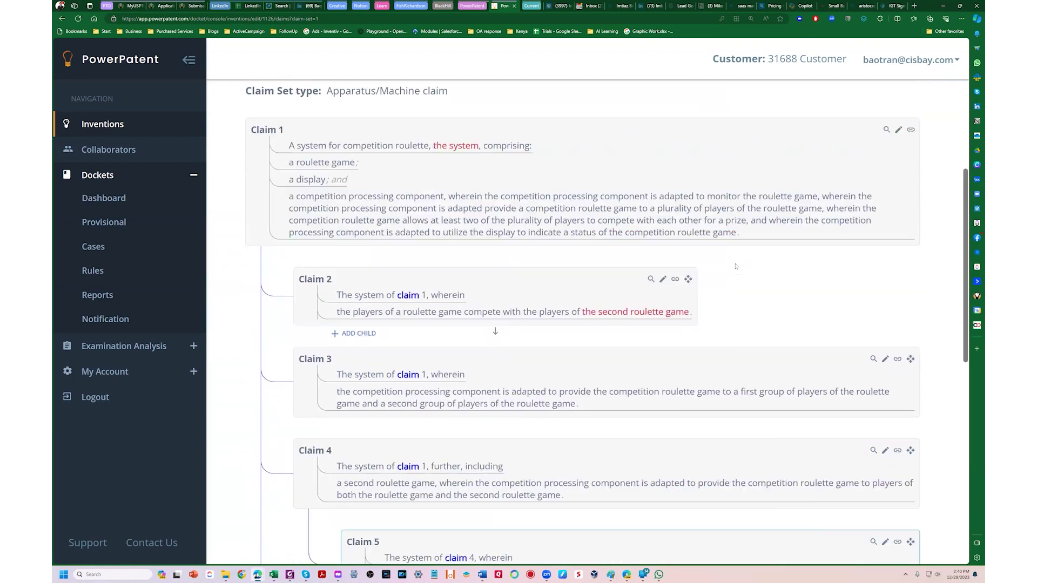
# Review the application's diagnostics: inconsistencies, part list, noun phrases and U.S. Code § 112 phrases.
pyautogui.scroll(3, 736, 266)
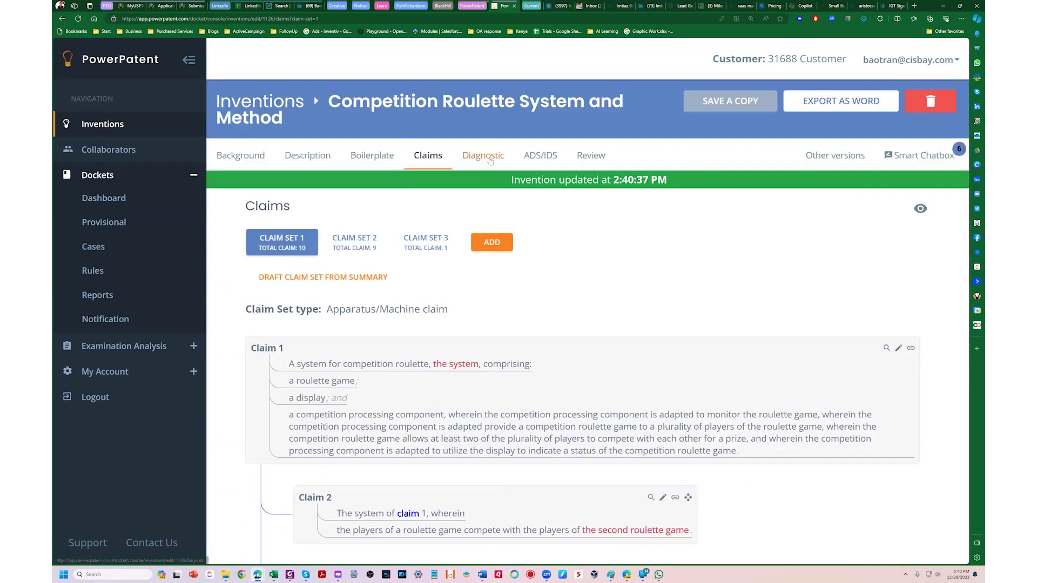
pyautogui.click(486, 161)
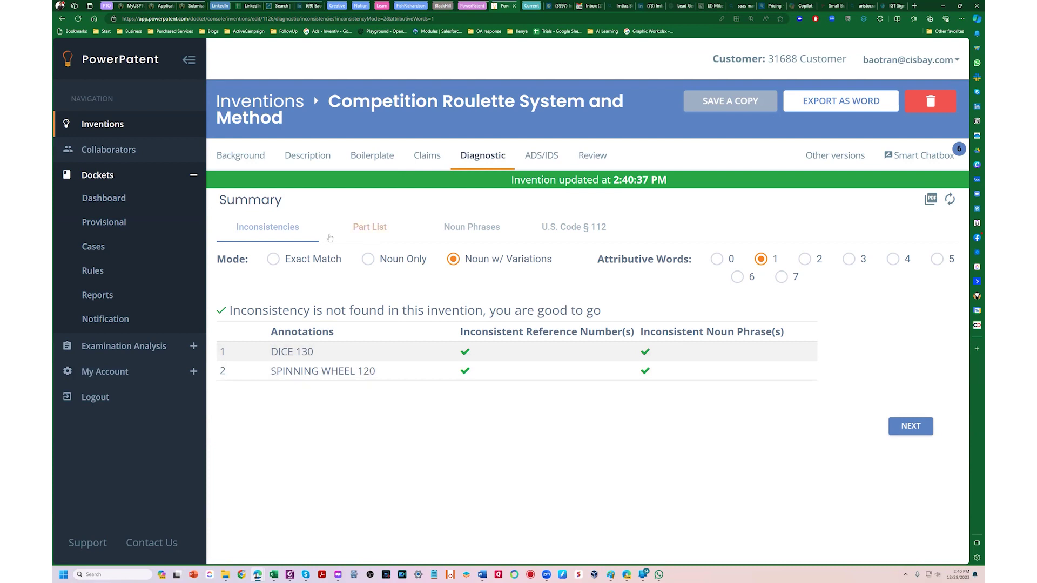
pyautogui.click(370, 234)
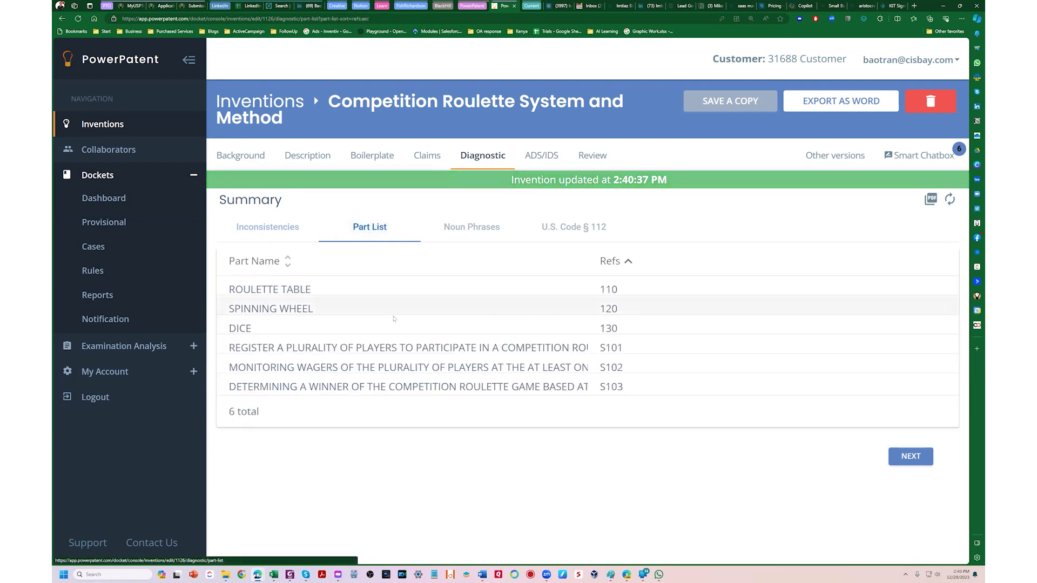
pyautogui.click(488, 236)
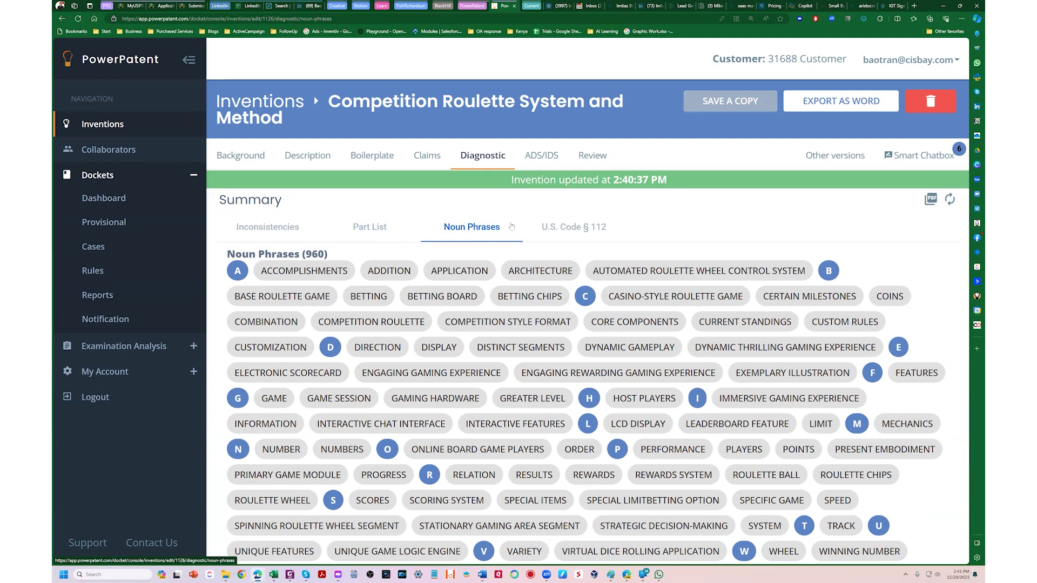
pyautogui.click(564, 228)
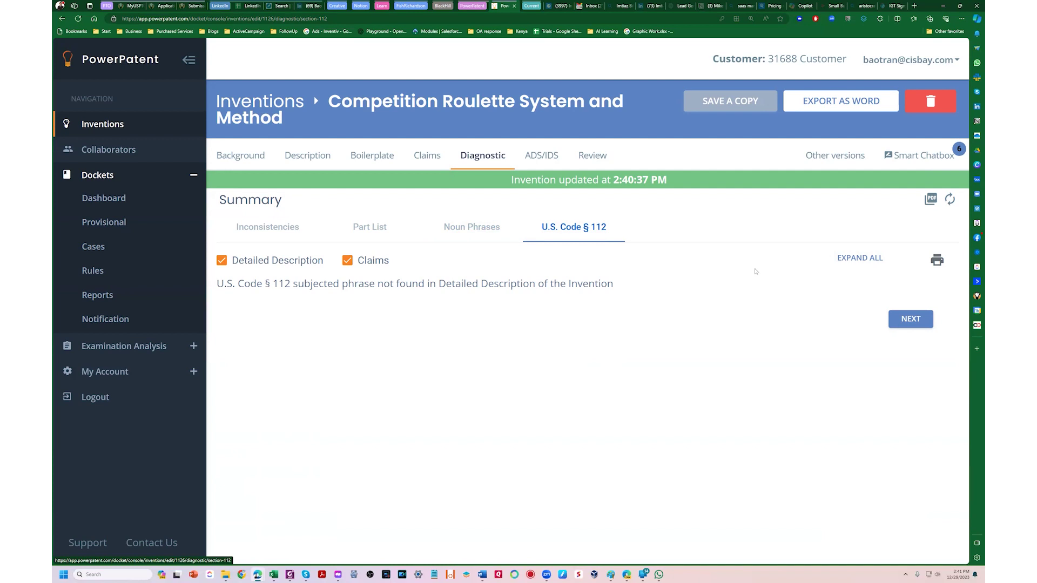
# Check the ADS/IDS section and recheck the diagnostics for inconsistencies and U.S. Code § 112 phrases.
pyautogui.click(540, 156)
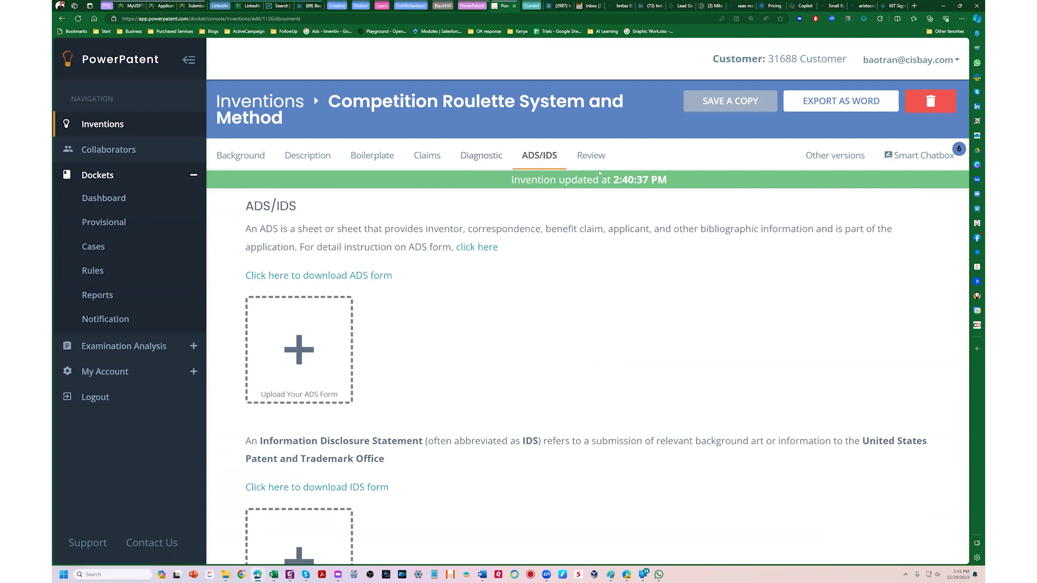
pyautogui.click(479, 155)
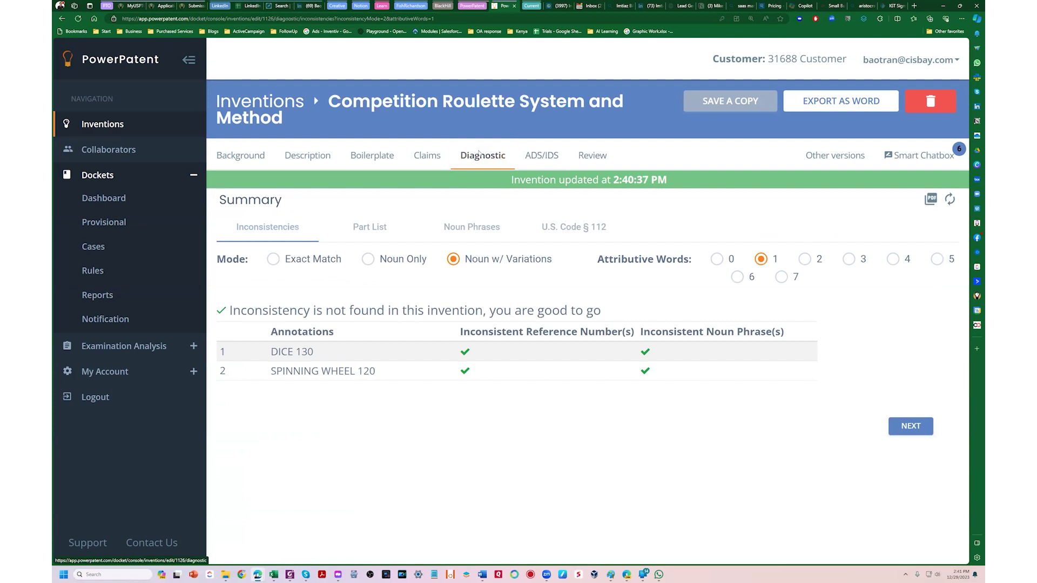
pyautogui.click(565, 234)
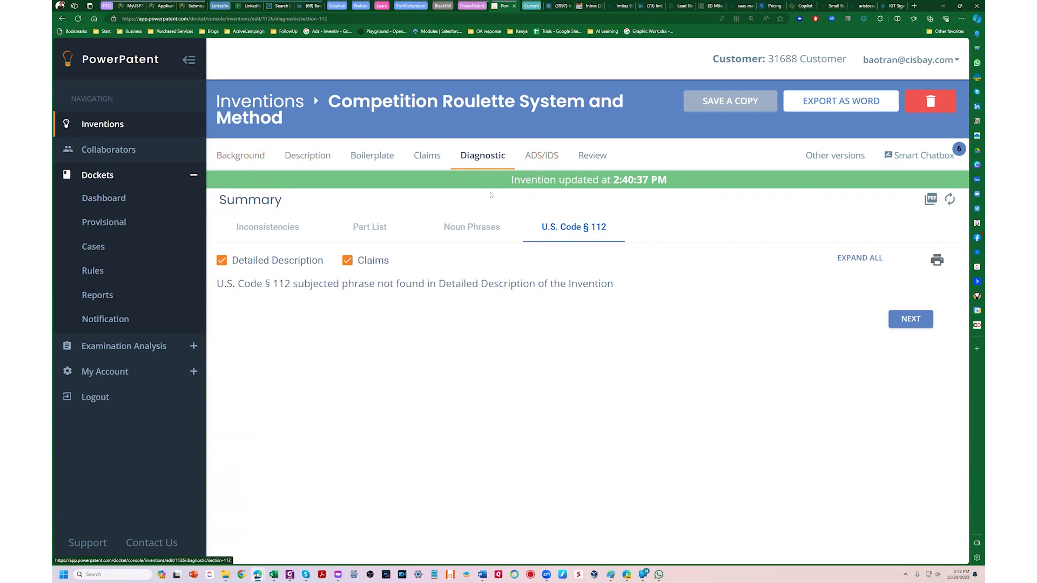
pyautogui.click(544, 155)
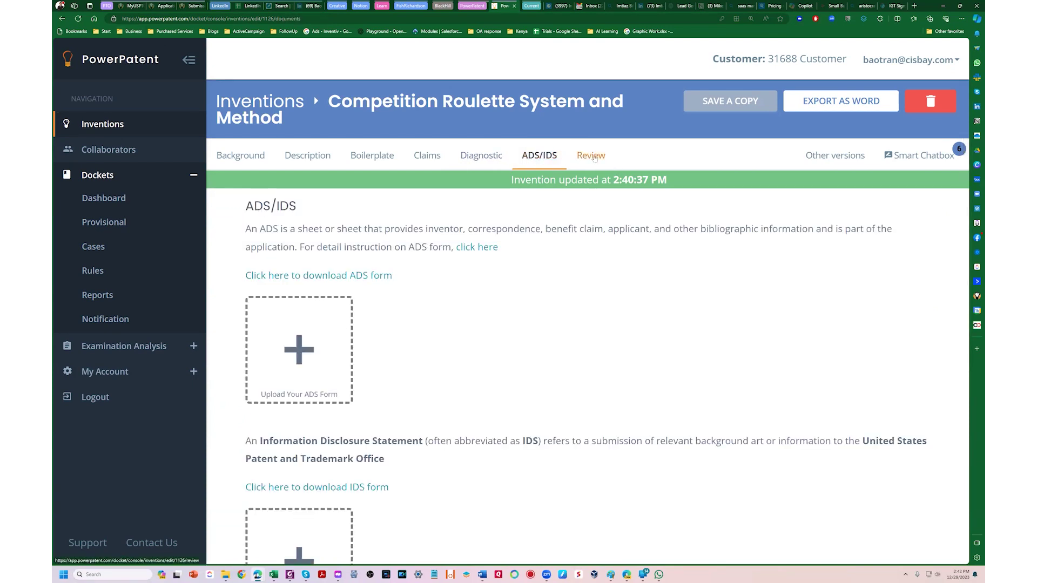
# Look over the invention's background details, its collaborator update dialog and the list of other versions.
pyautogui.click(246, 156)
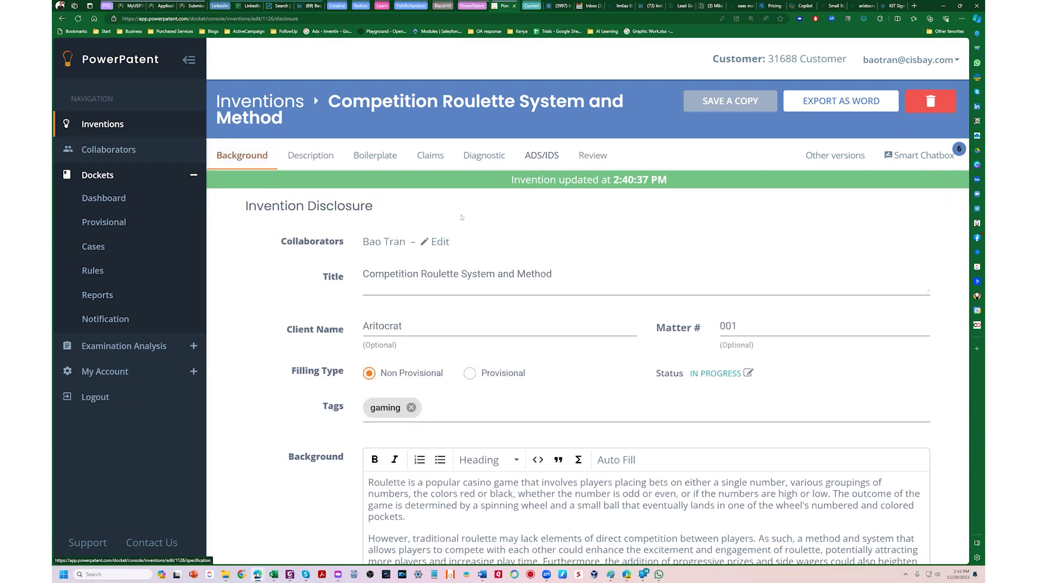
pyautogui.click(441, 246)
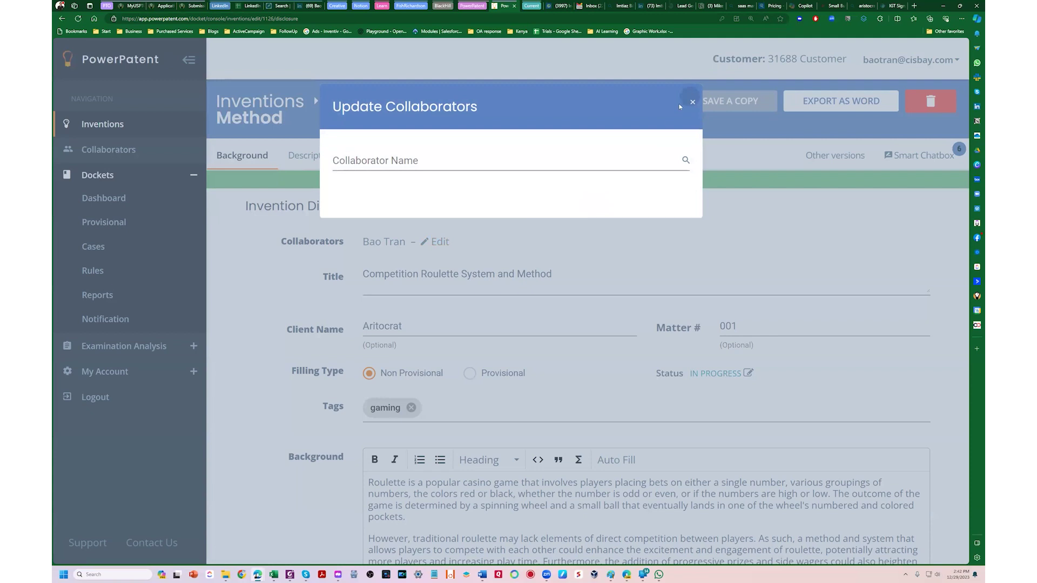
pyautogui.click(692, 102)
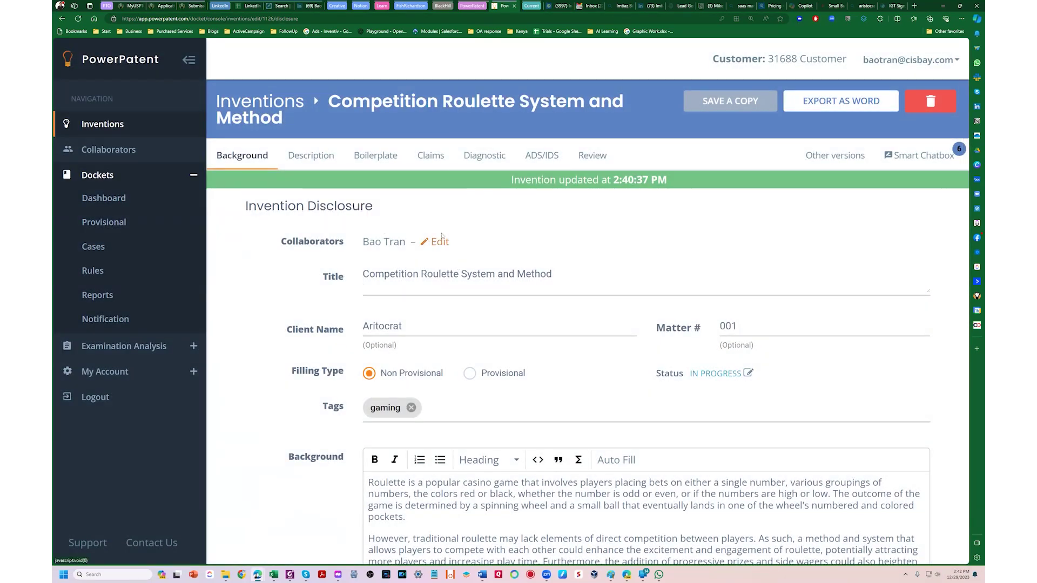
pyautogui.click(832, 155)
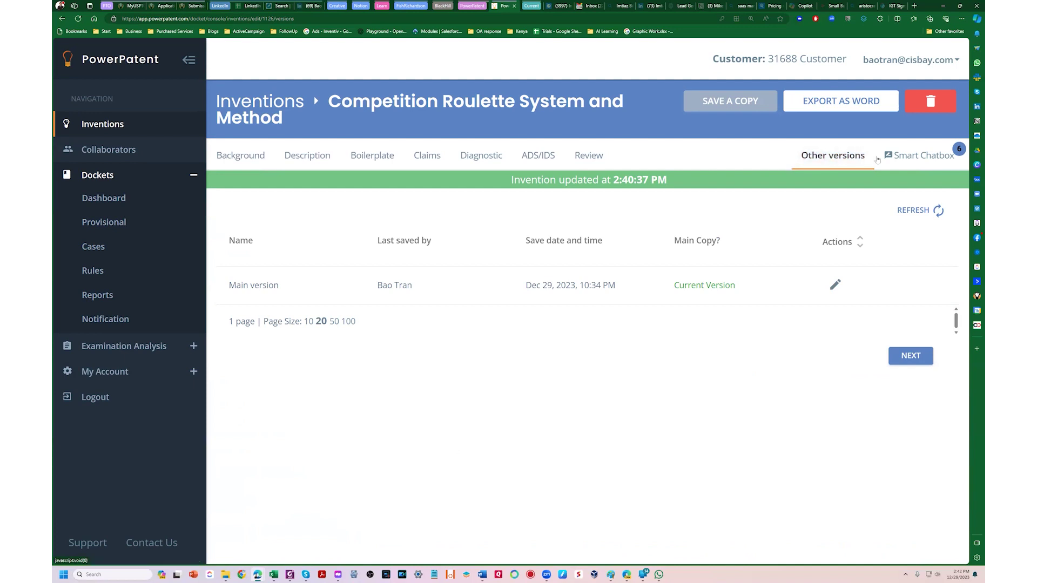
# Add the Smart Chatbox prompt "describe a casino gaming network architecture".
pyautogui.click(909, 162)
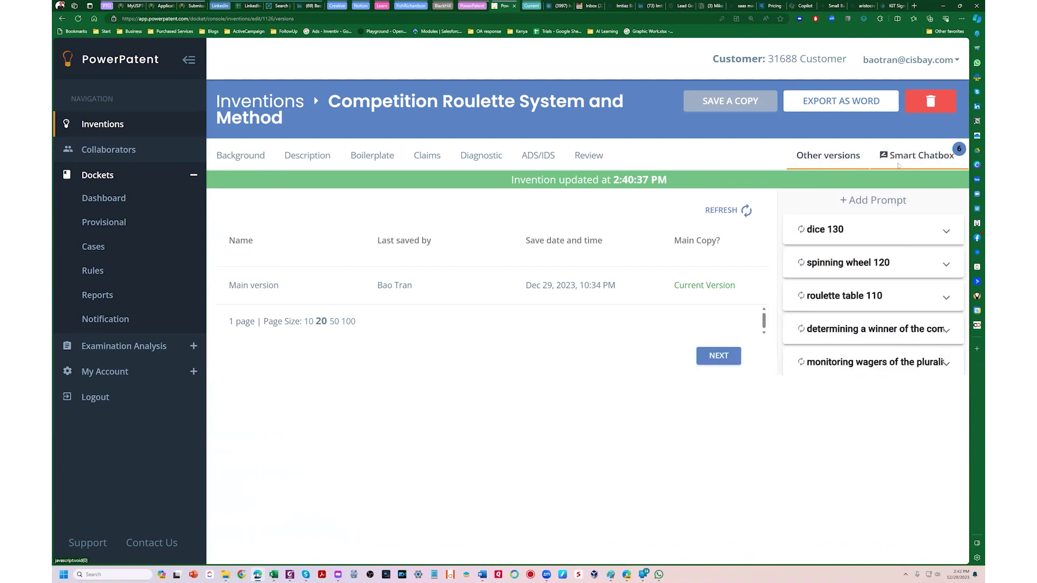
pyautogui.click(890, 203)
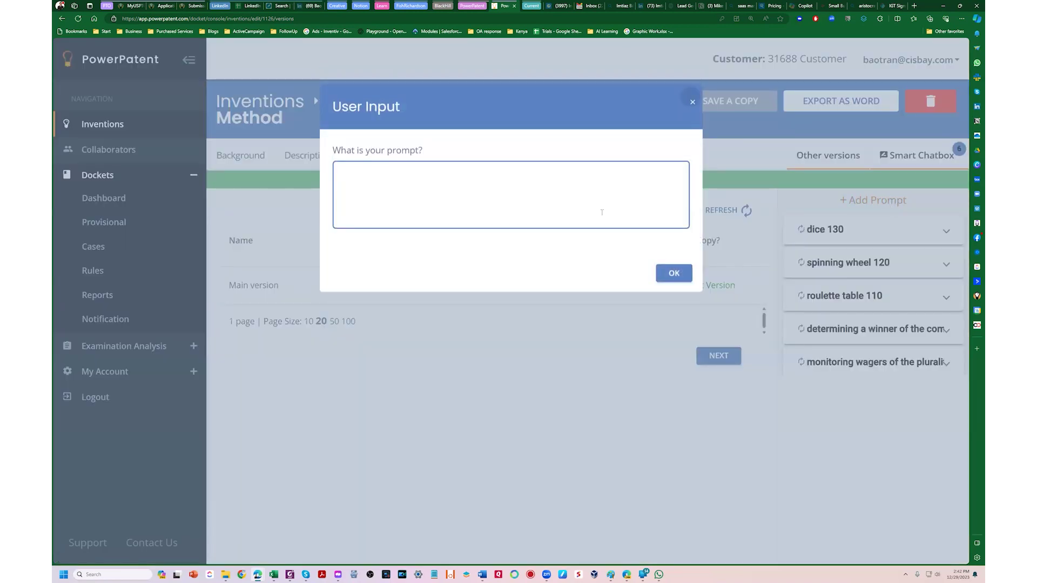
pyautogui.write('how to')
pyautogui.hotkey('ctrl', 'a')
pyautogui.write('dee')
pyautogui.write('cribe a')
pyautogui.write(' casino')
pyautogui.write(' gaming net')
pyautogui.write('work architecture')
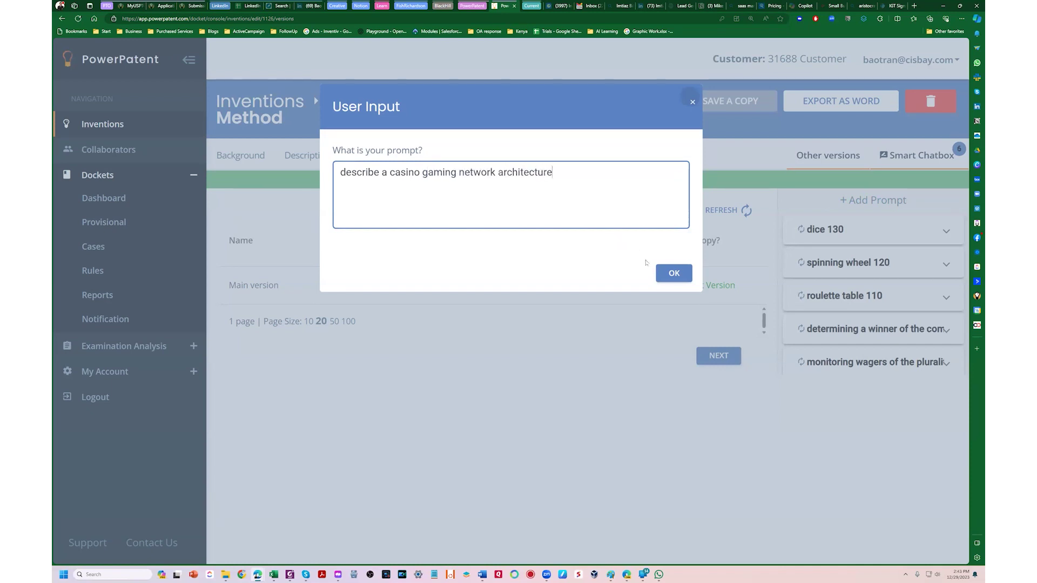
pyautogui.click(673, 274)
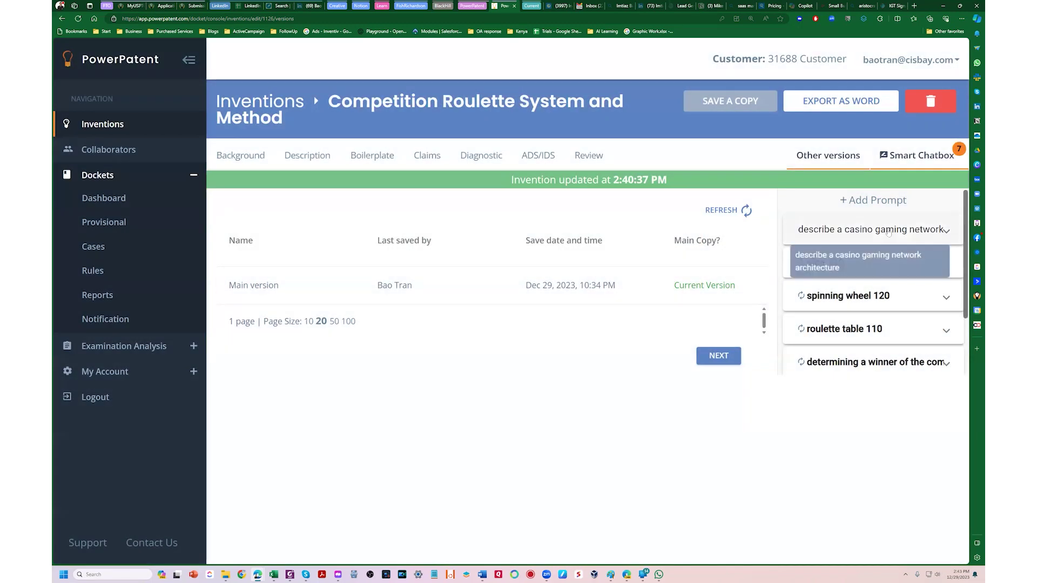
# Copy the chatbox answer on casino gaming network architecture into the Detailed Description, directly after the sentence introducing Figure 1.
pyautogui.click(888, 234)
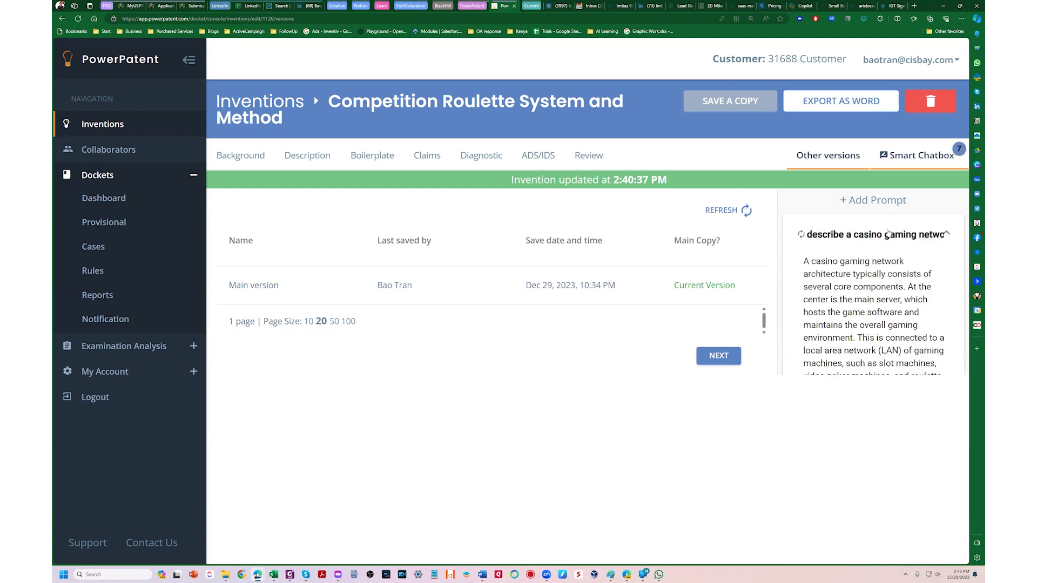
pyautogui.scroll(-5, 919, 267)
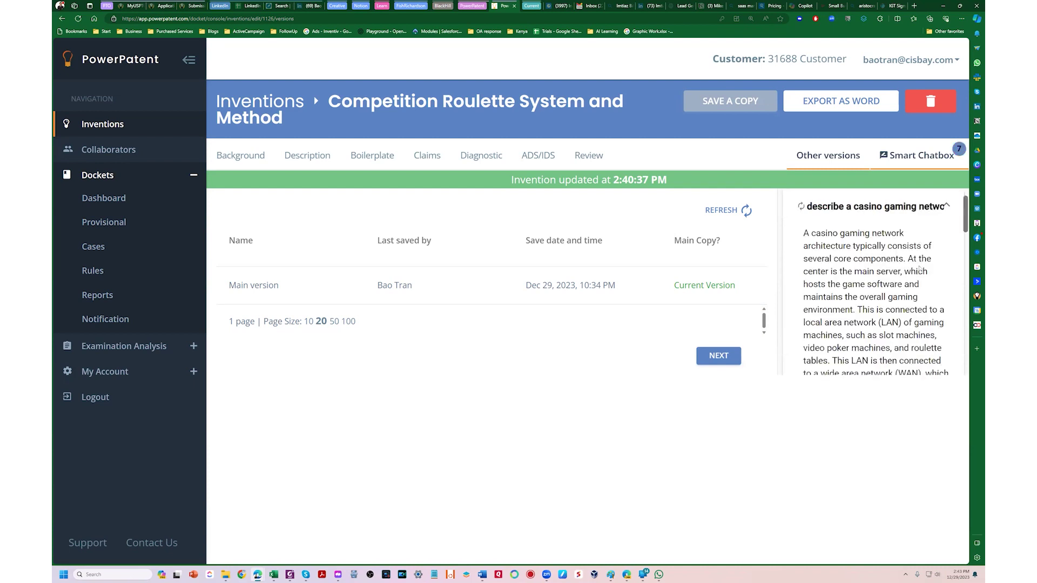
pyautogui.click(896, 322)
pyautogui.click(305, 158)
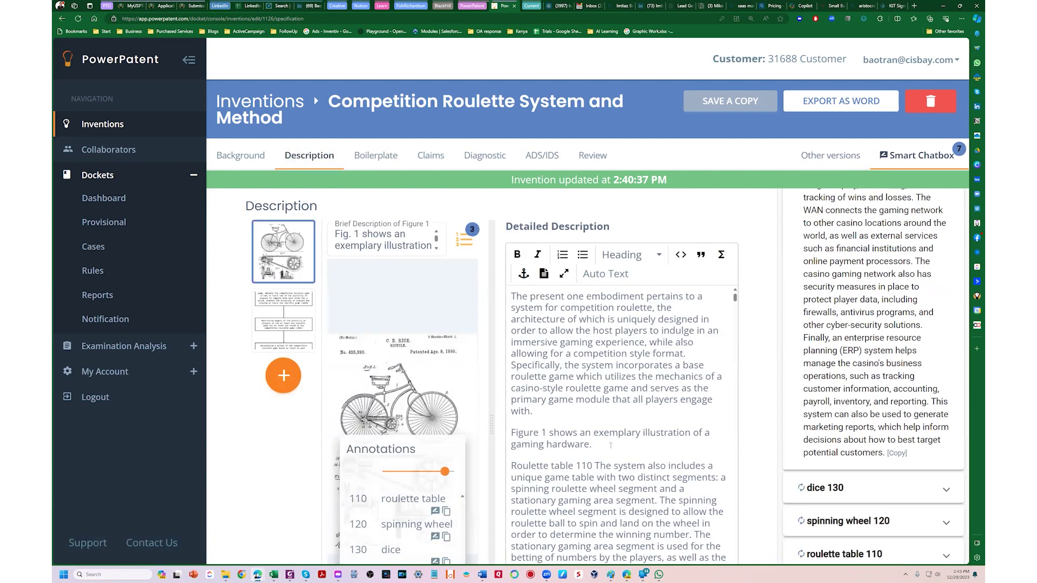
pyautogui.click(611, 446)
pyautogui.press('Return')
pyautogui.hotkey('ctrl', 'v')
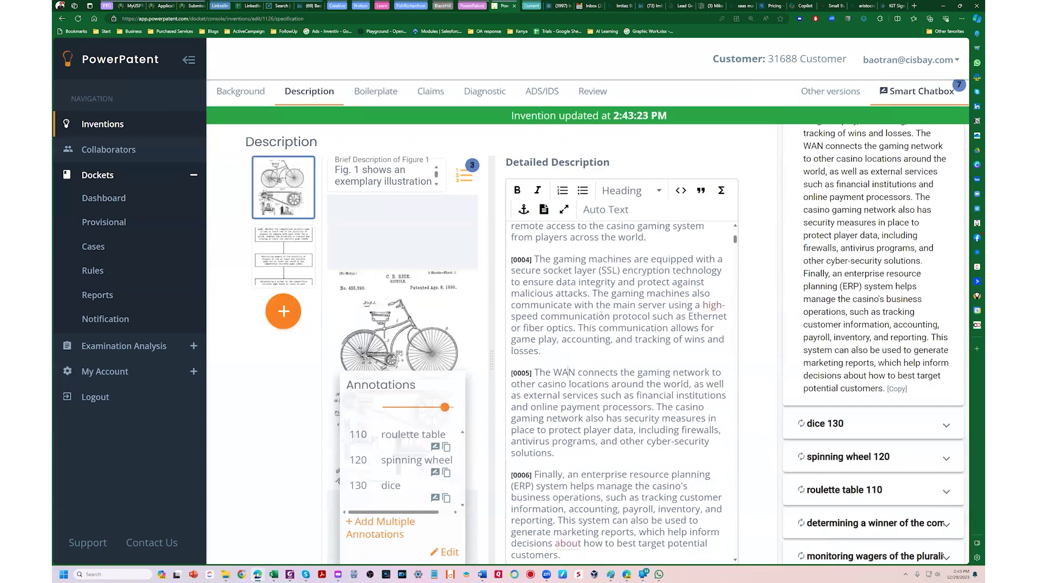
pyautogui.scroll(5, 618, 295)
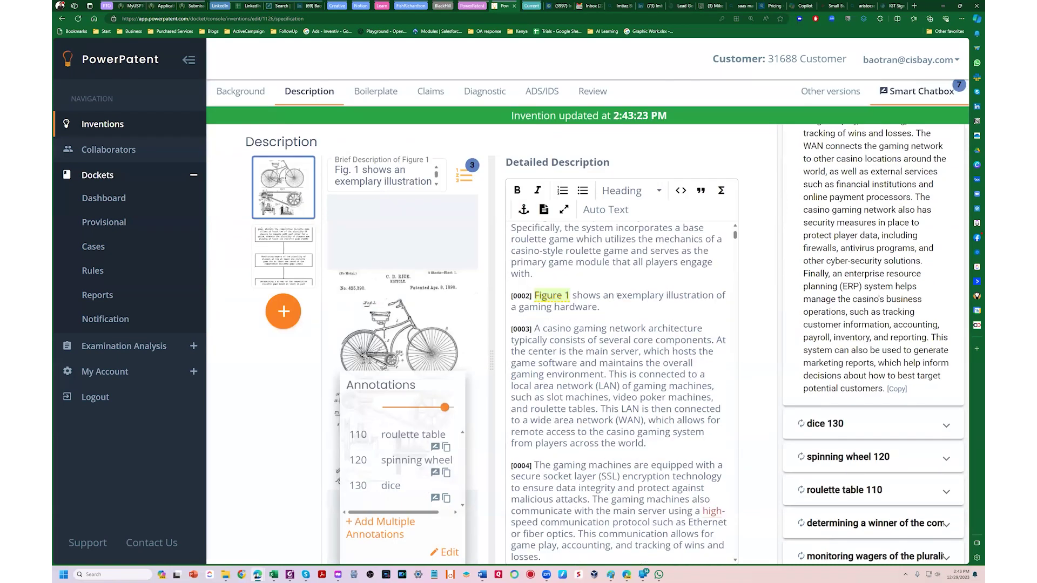
pyautogui.scroll(-1, 617, 294)
pyautogui.scroll(2, 617, 295)
pyautogui.scroll(-1, 617, 297)
pyautogui.scroll(1, 617, 297)
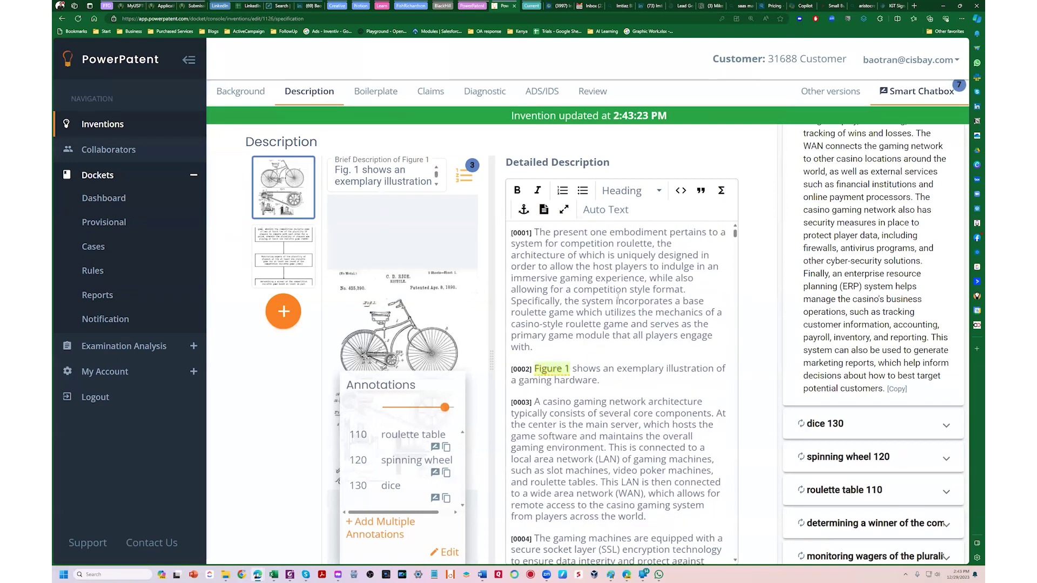
# Review the complete invention, including its background, figures and detailed description.
pyautogui.click(592, 91)
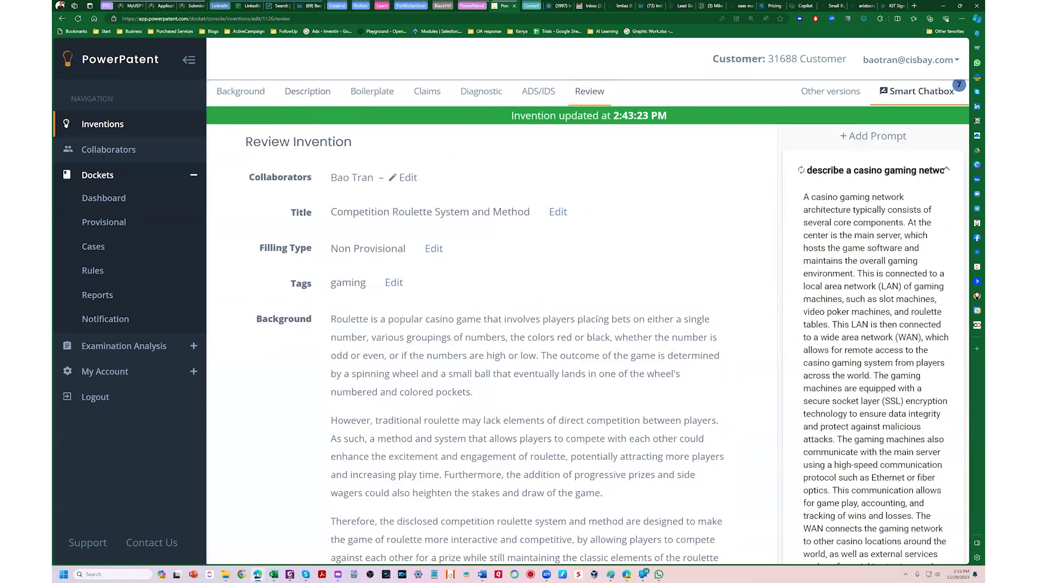
pyautogui.scroll(-1, 462, 348)
pyautogui.scroll(1, 463, 348)
pyautogui.scroll(-10, 486, 385)
pyautogui.scroll(-20, 486, 385)
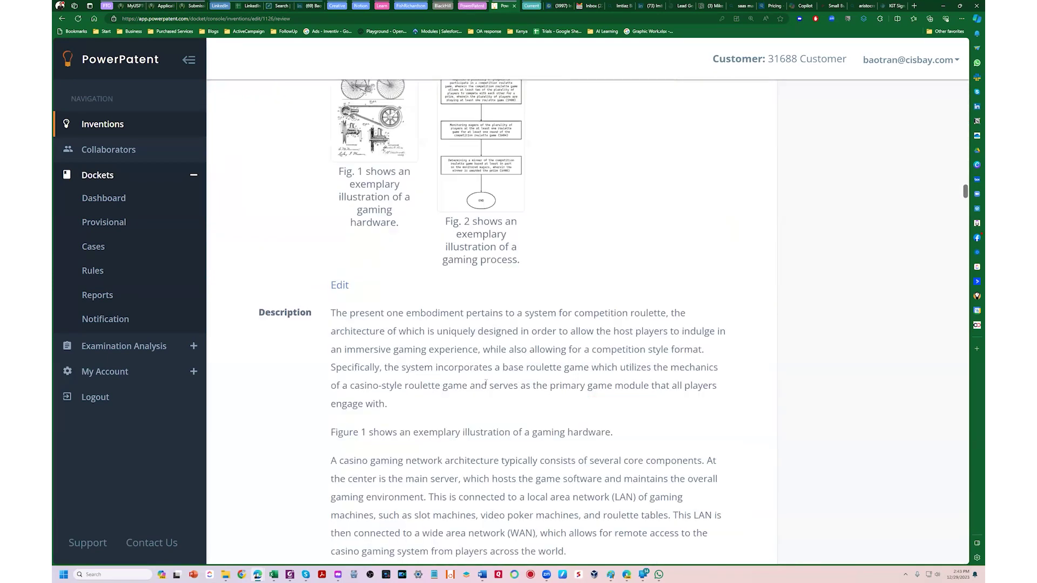
pyautogui.scroll(-20, 486, 385)
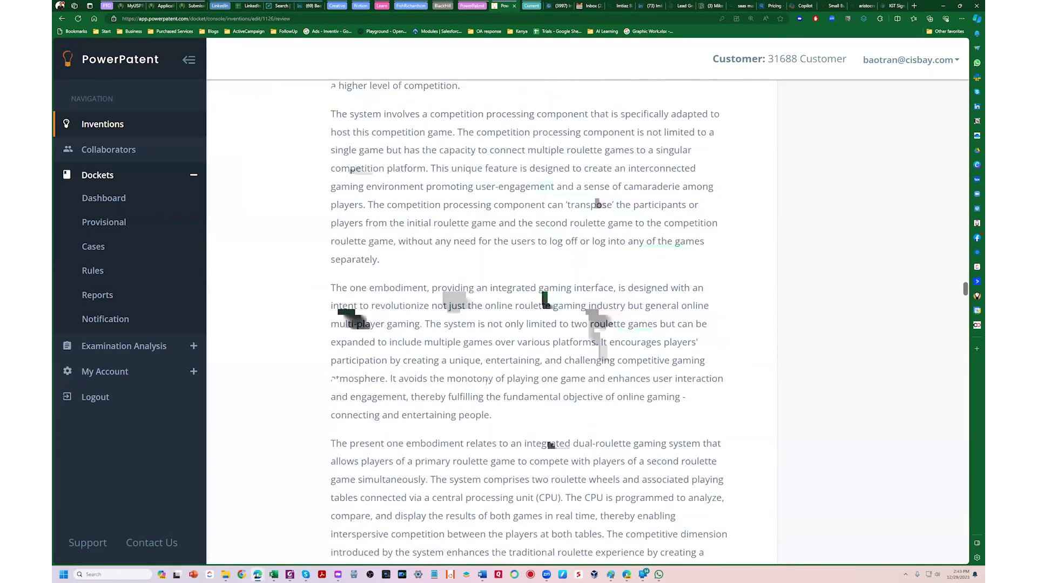
pyautogui.scroll(20, 486, 385)
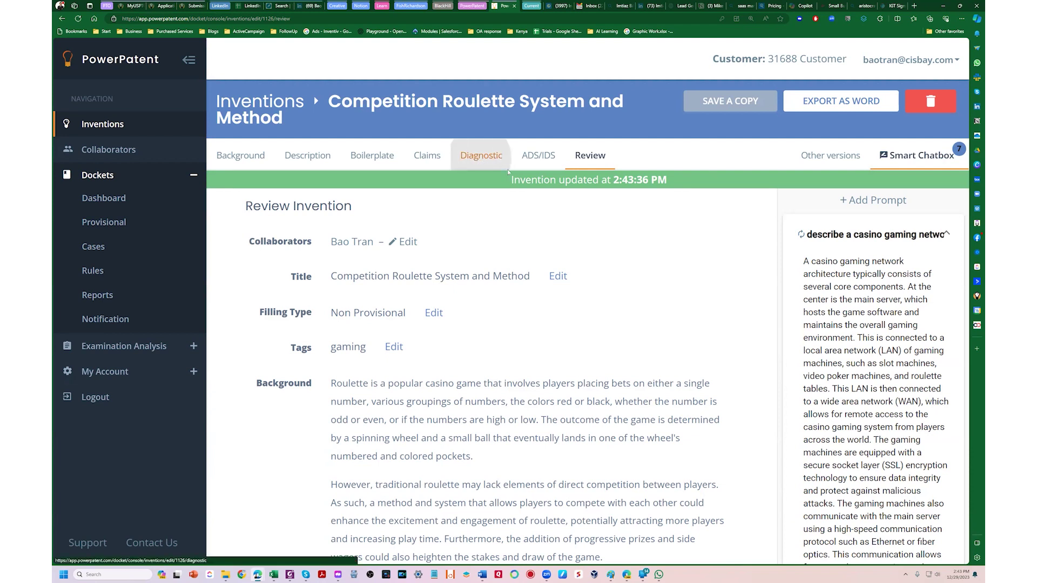
# Export the application's diagnostic summary as a PDF report.
pyautogui.click(482, 155)
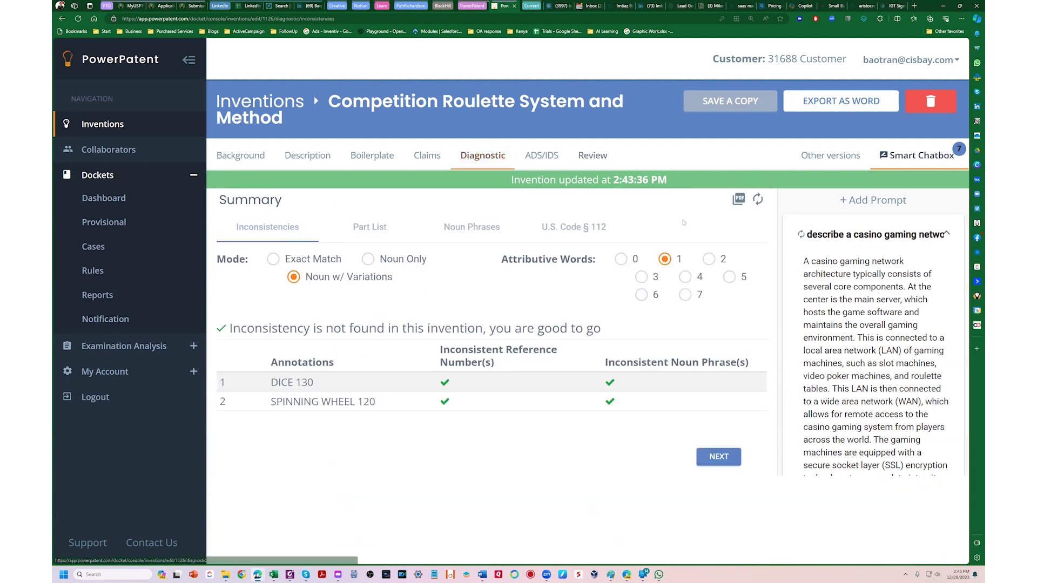
pyautogui.click(739, 203)
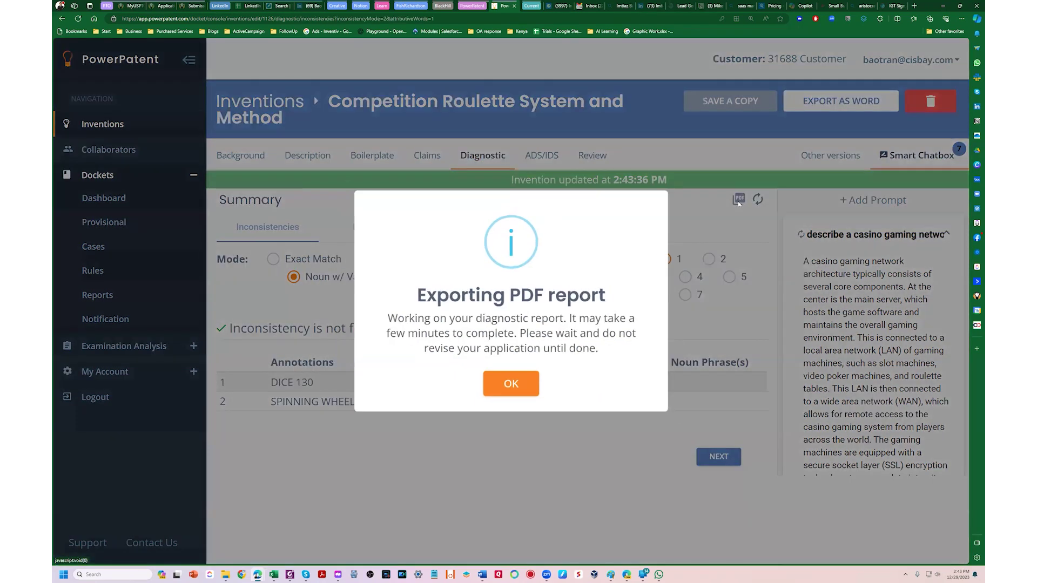
pyautogui.click(511, 384)
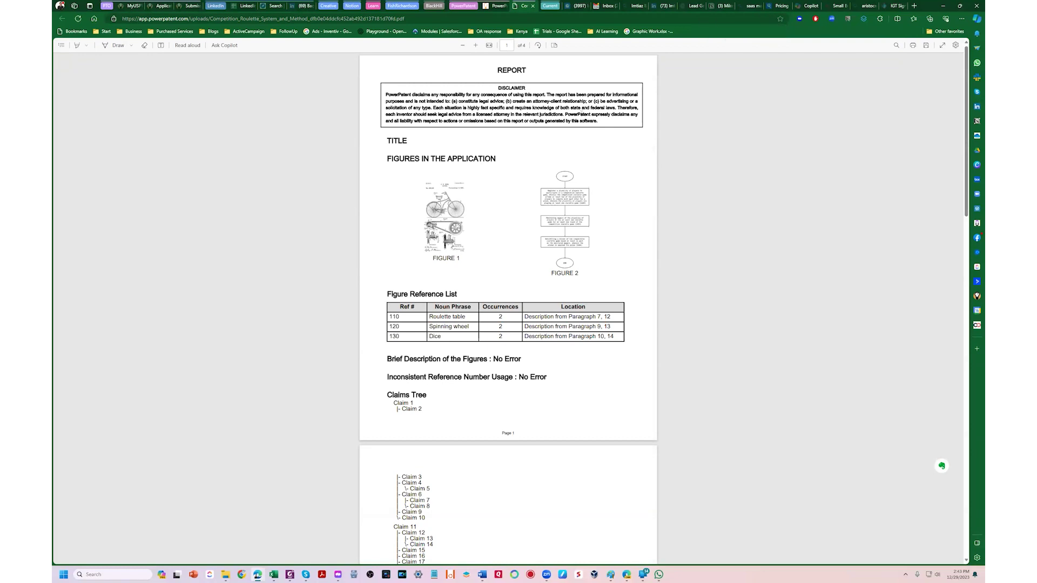
# Examine the PDF report's figure reference list, claims tree, antecedent basis check, unclaimed noun phrases, and background and abstract guidance.
pyautogui.scroll(-3, 477, 255)
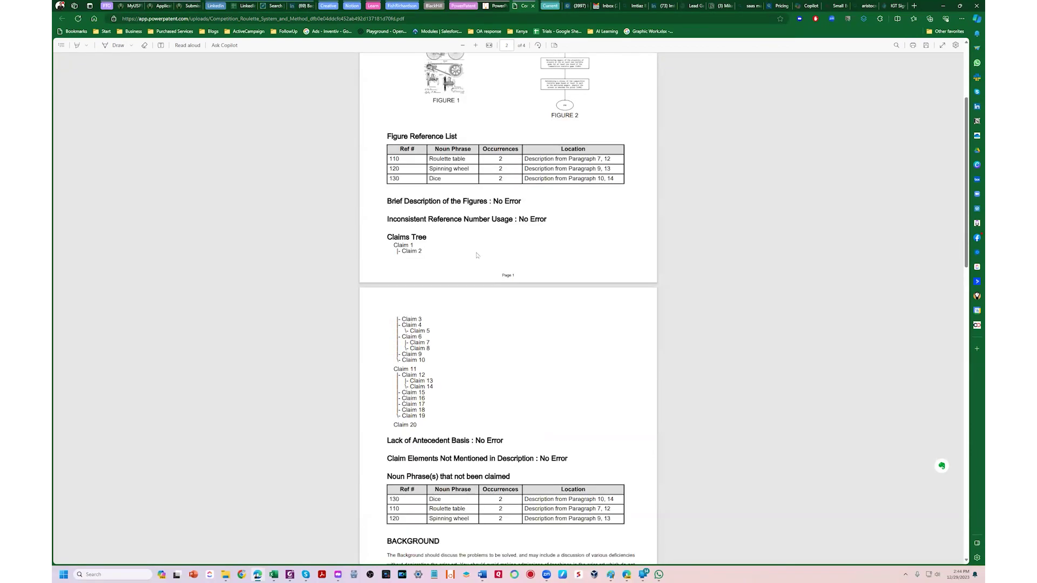
pyautogui.scroll(1, 479, 262)
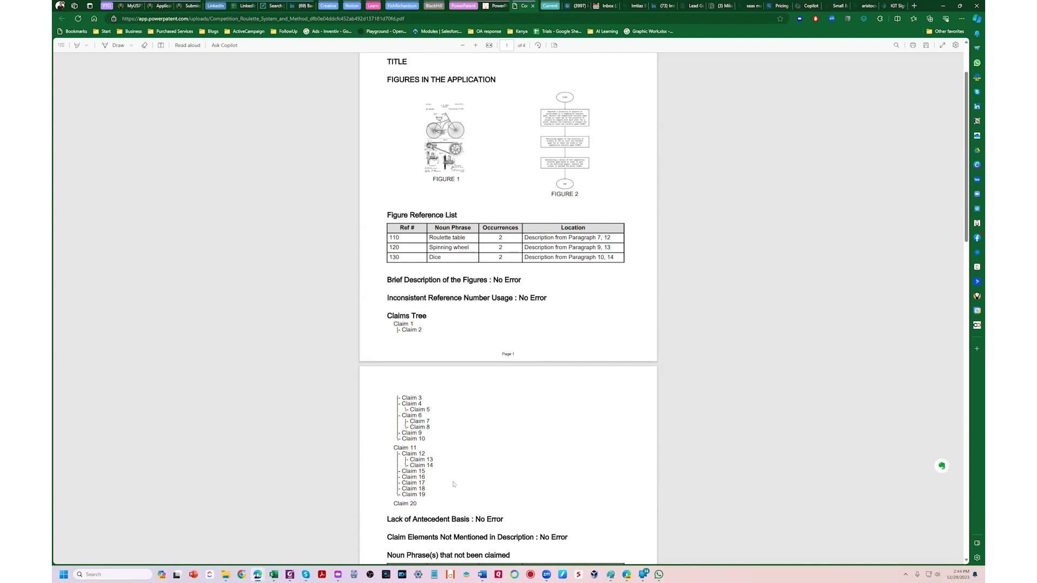
pyautogui.scroll(-3, 453, 484)
pyautogui.scroll(-1, 462, 469)
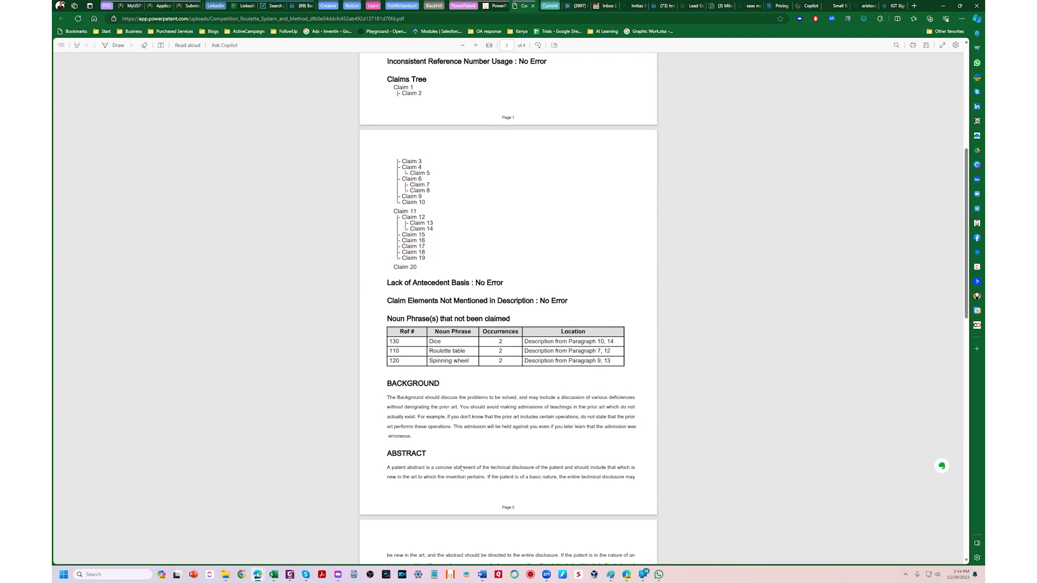
pyautogui.scroll(-1, 462, 469)
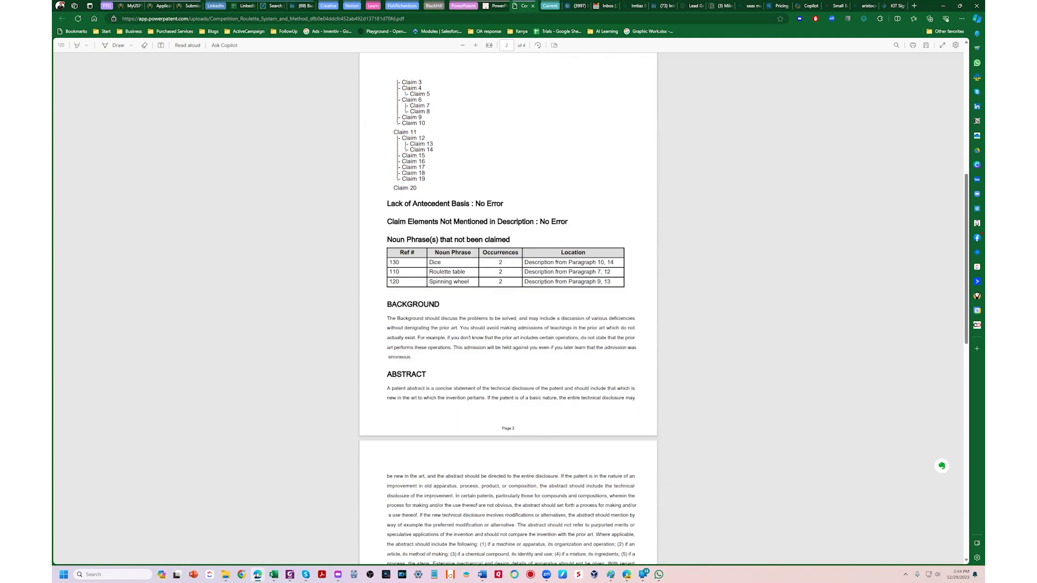
pyautogui.moveTo(399, 305); pyautogui.dragTo(492, 561)
pyautogui.click(691, 373)
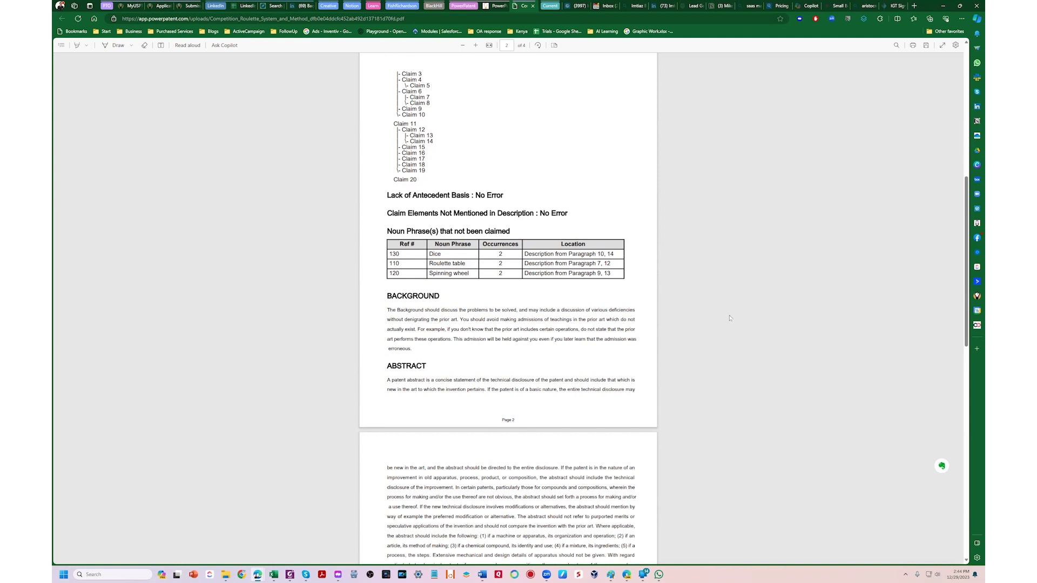
pyautogui.scroll(8, 729, 318)
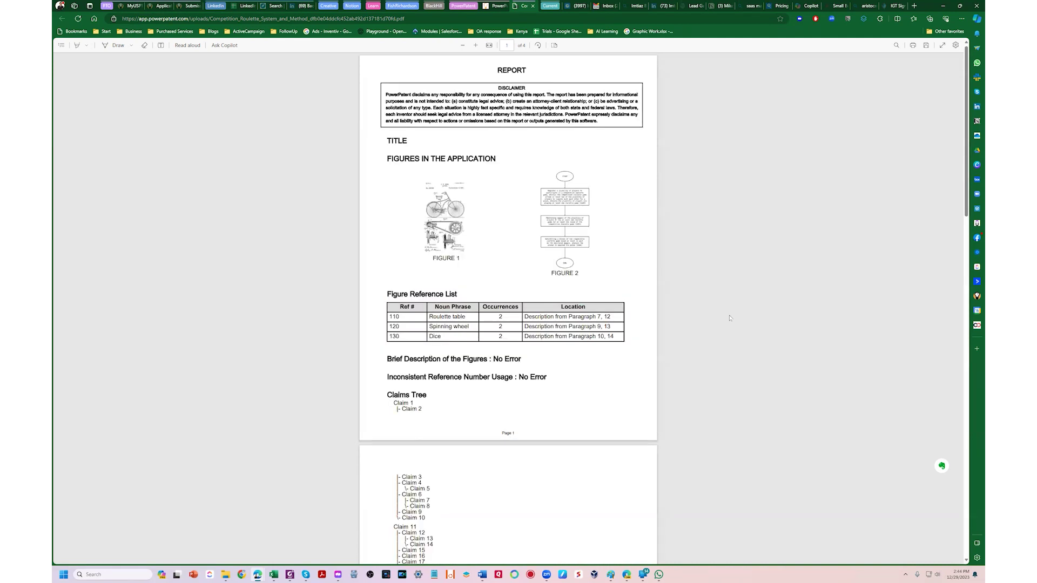
pyautogui.scroll(-2, 711, 276)
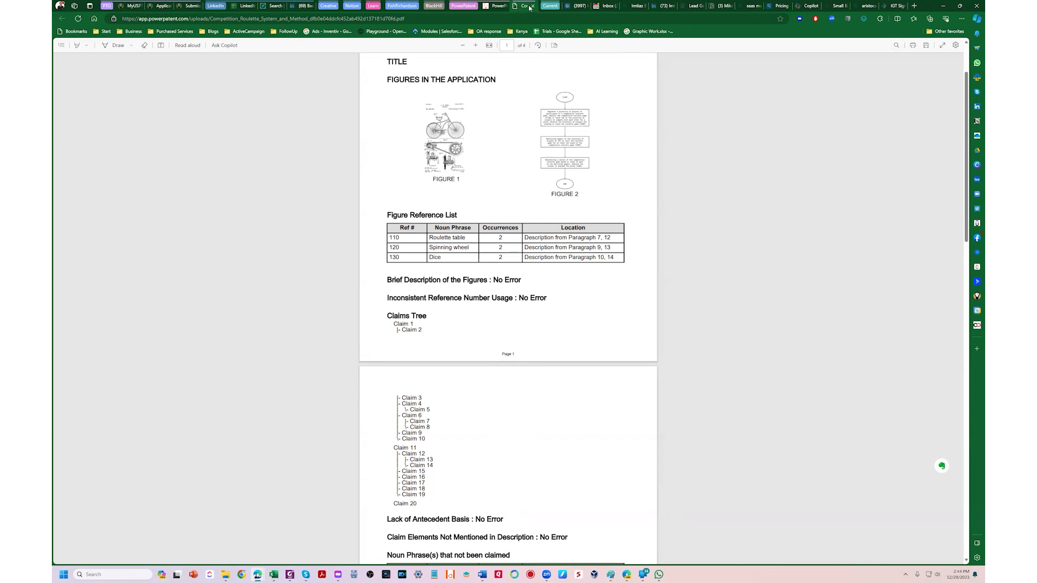
# Export the patent application as a Word document and look through its pages as far as the detailed description.
pyautogui.click(494, 6)
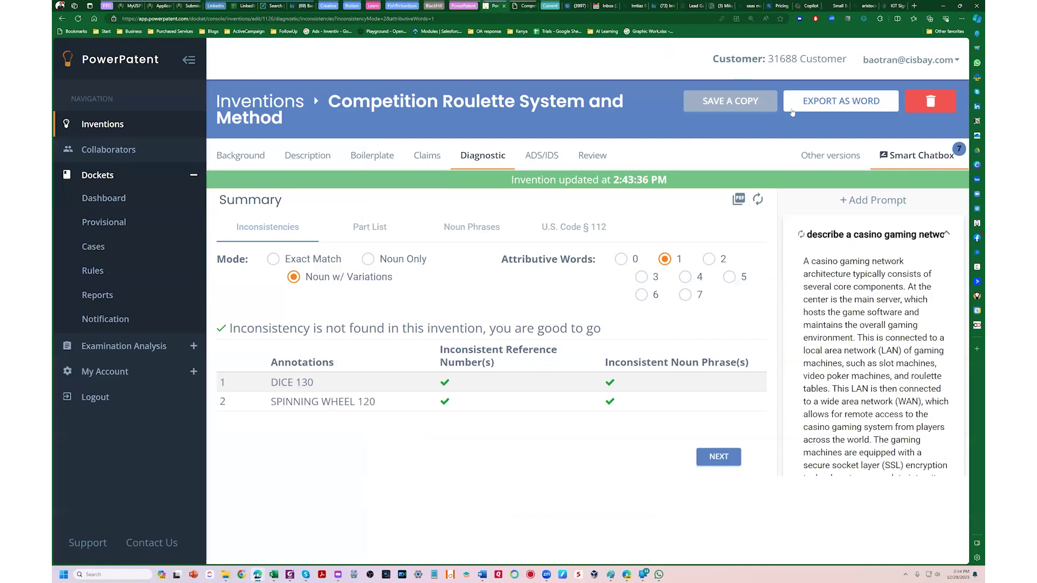
pyautogui.click(816, 103)
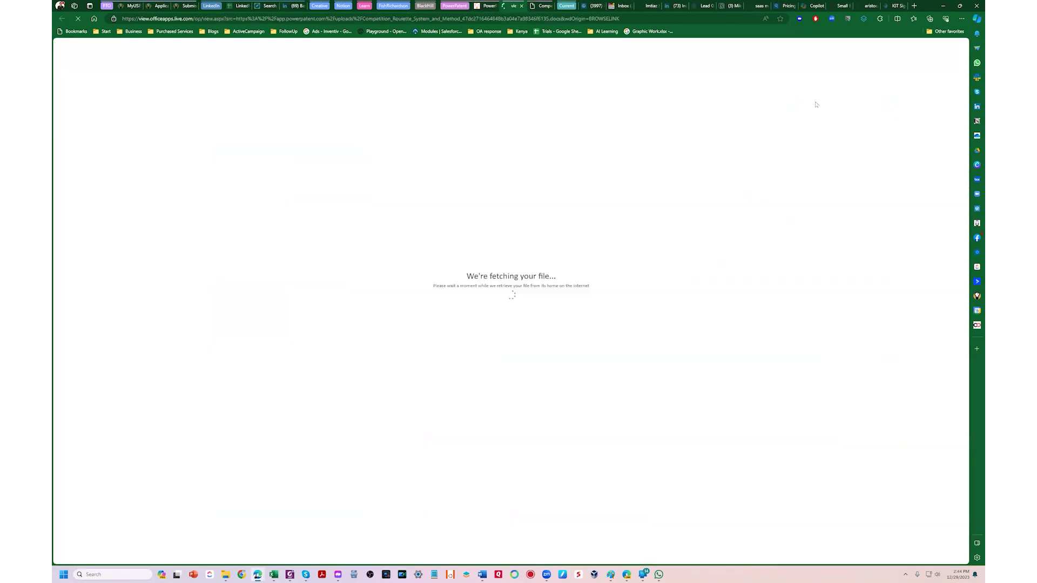
pyautogui.scroll(-20, 599, 270)
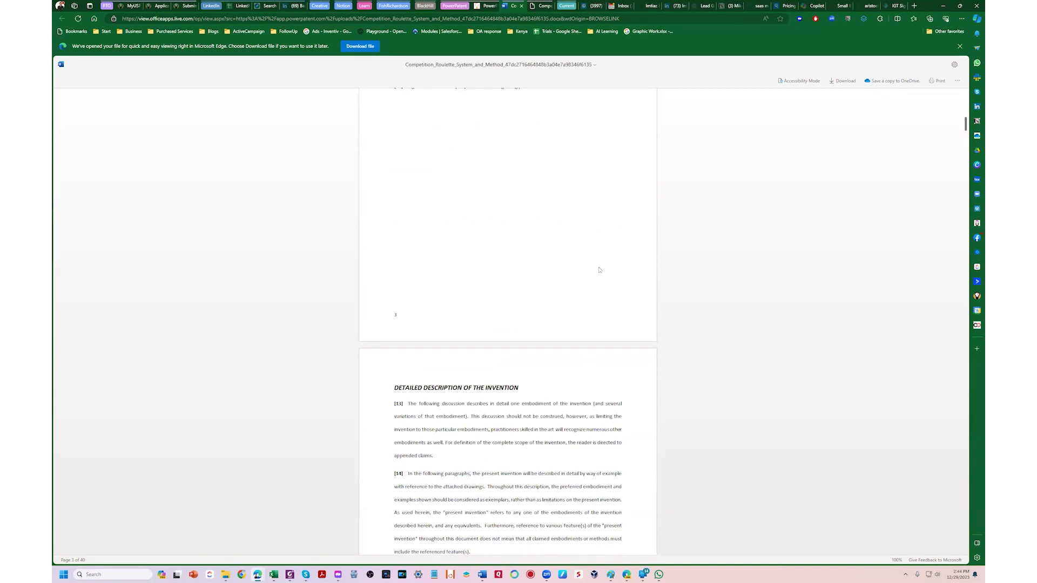
# Look through the rest of the exported Word document, from the detailed description to the drawings, and return to its first page.
pyautogui.scroll(-20, 599, 270)
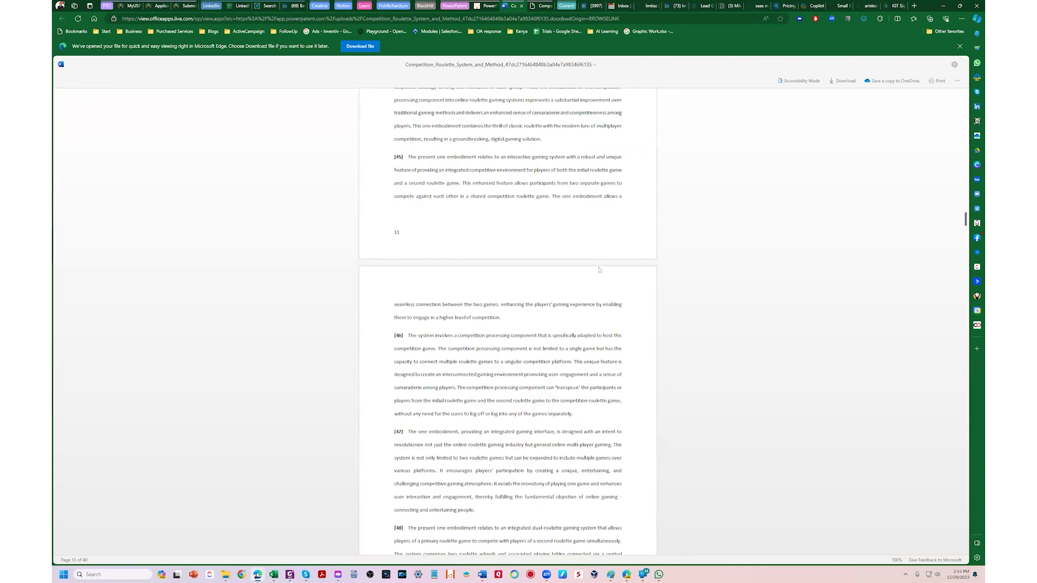
pyautogui.scroll(-20, 599, 270)
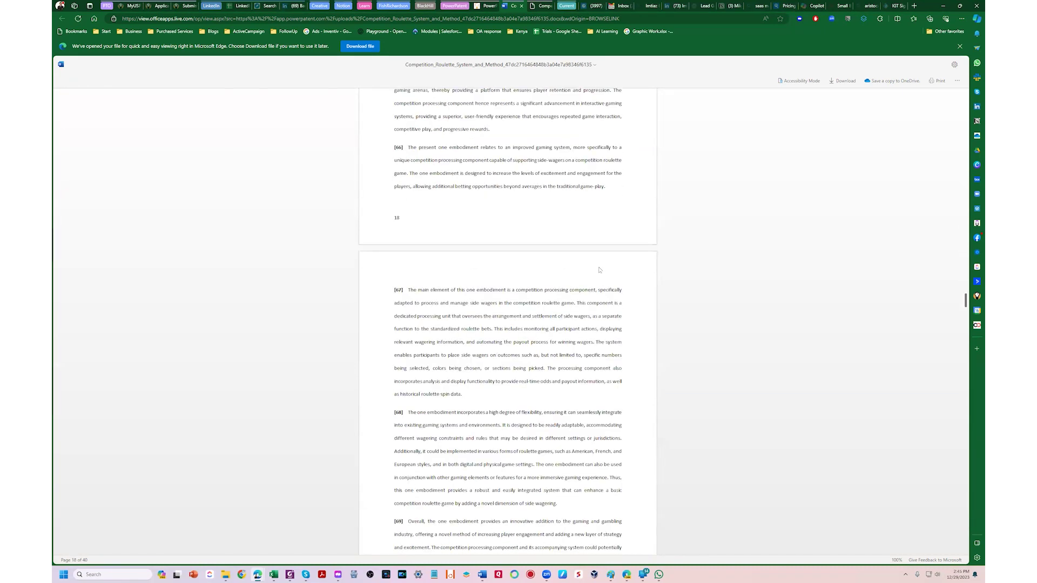
pyautogui.scroll(-20, 599, 270)
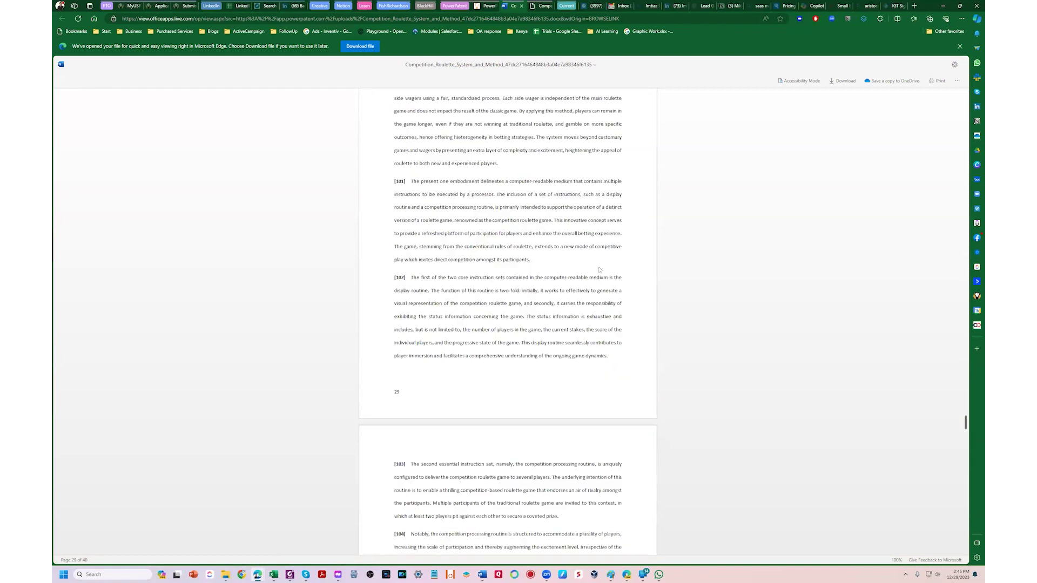
pyautogui.scroll(-15, 599, 270)
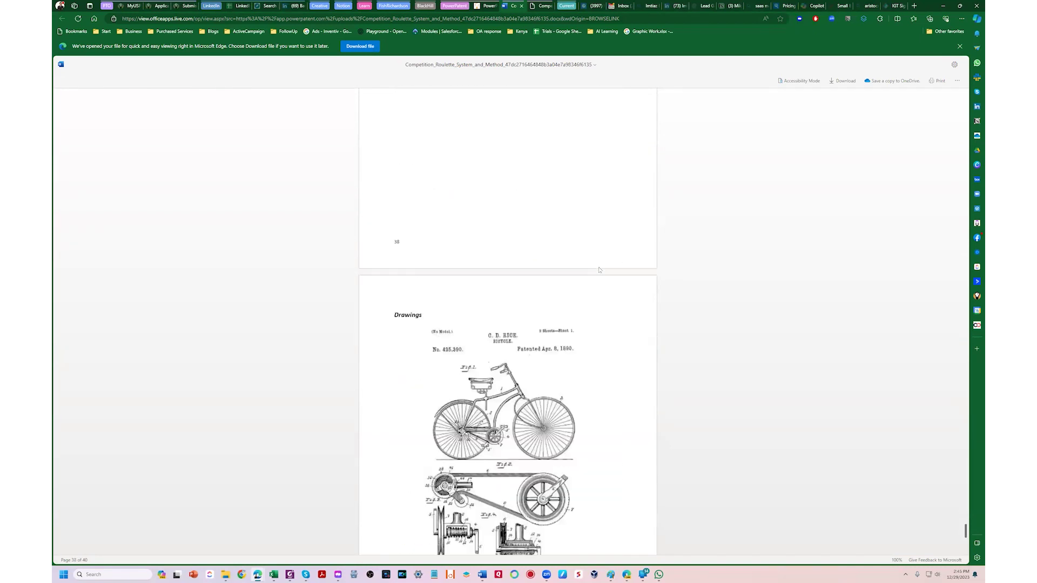
pyautogui.scroll(-1, 599, 270)
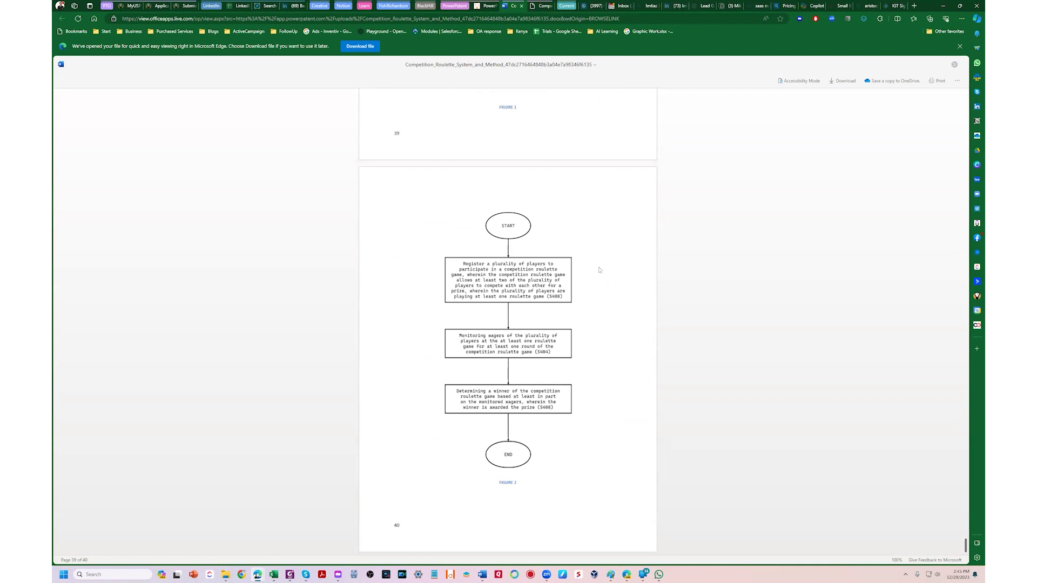
pyautogui.scroll(20, 599, 270)
pyautogui.scroll(20, 599, 270)
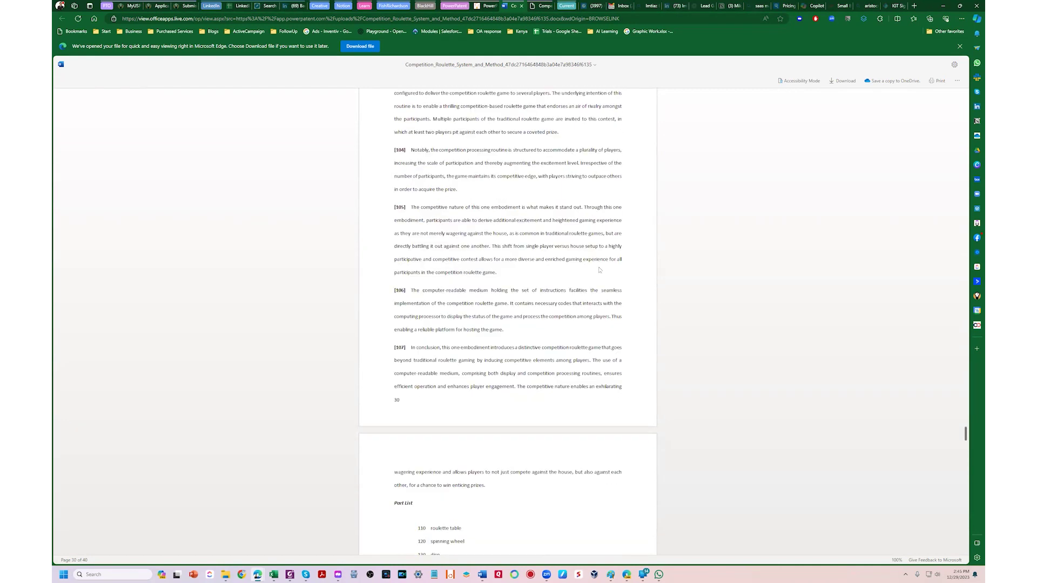
pyautogui.scroll(20, 599, 270)
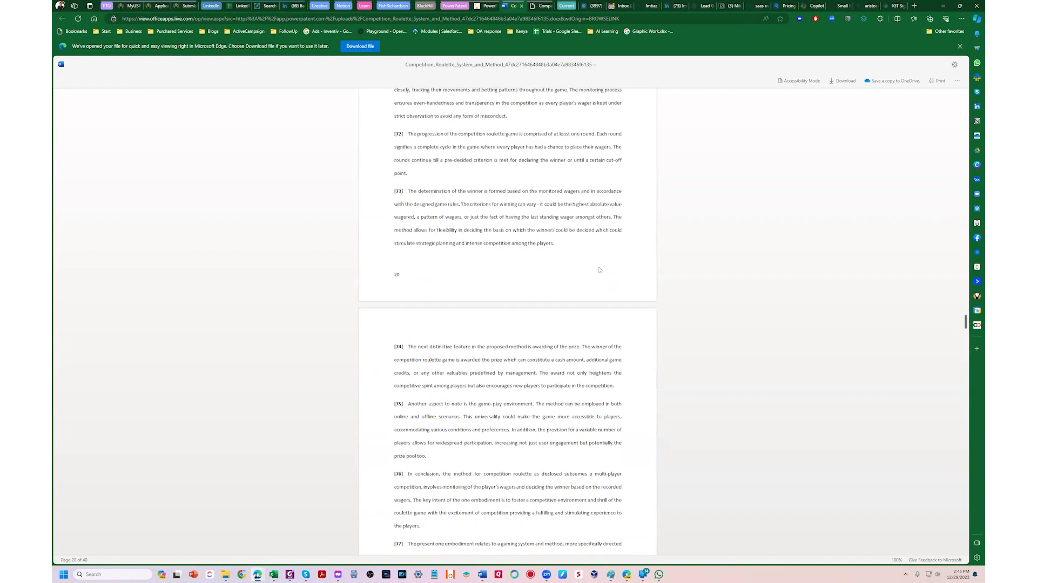
pyautogui.scroll(20, 599, 268)
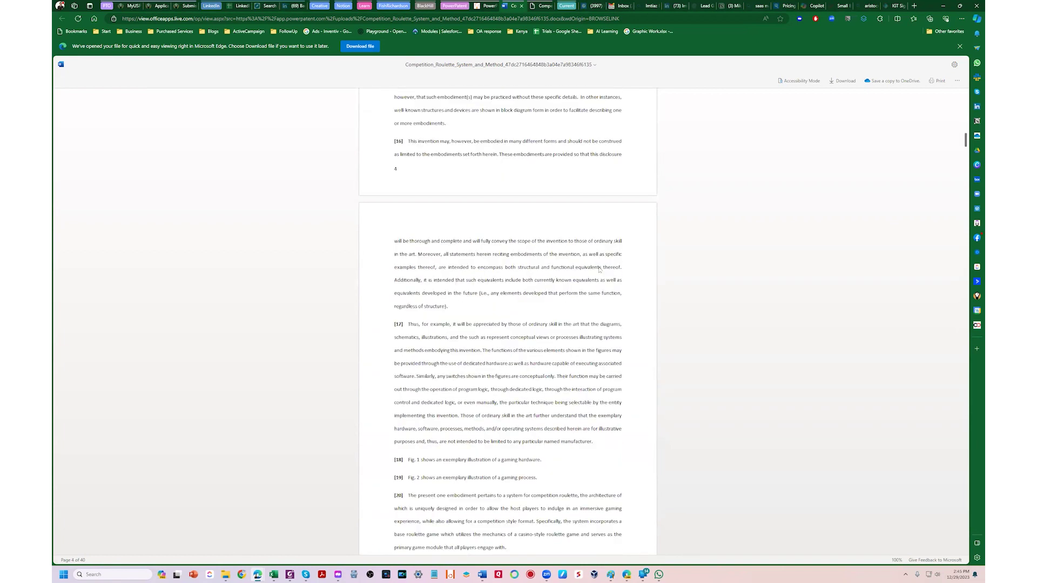
pyautogui.scroll(10, 599, 270)
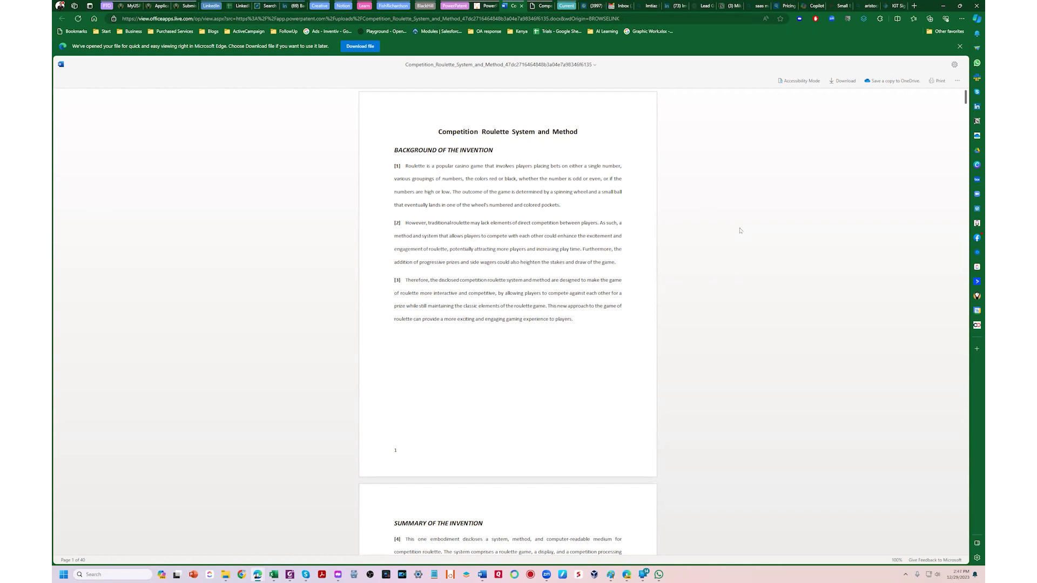
# Switch back to PowerPatent and choose to delete the exported competition roulette invention from the service.
pyautogui.click(489, 6)
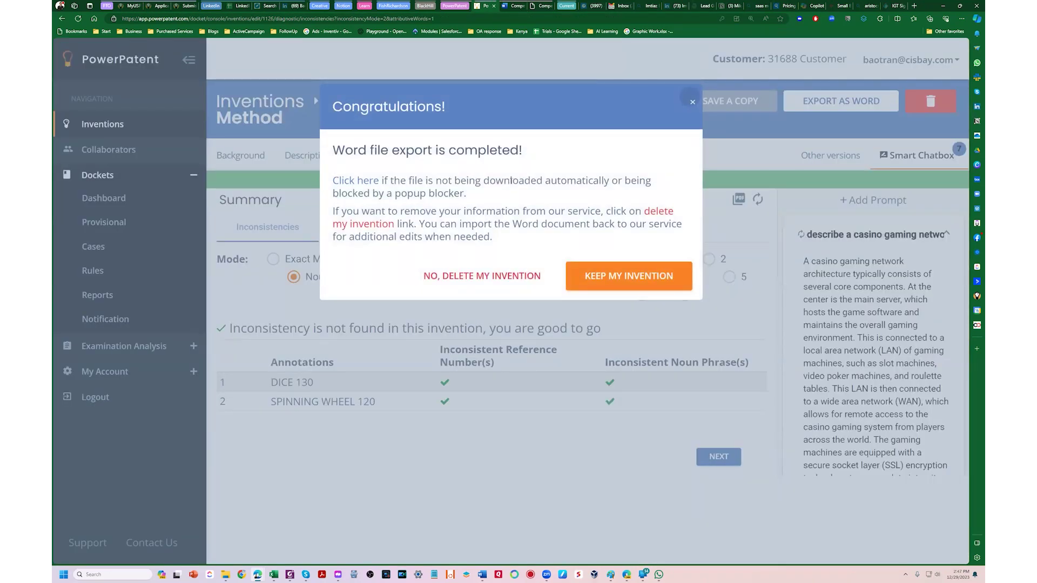
pyautogui.click(479, 277)
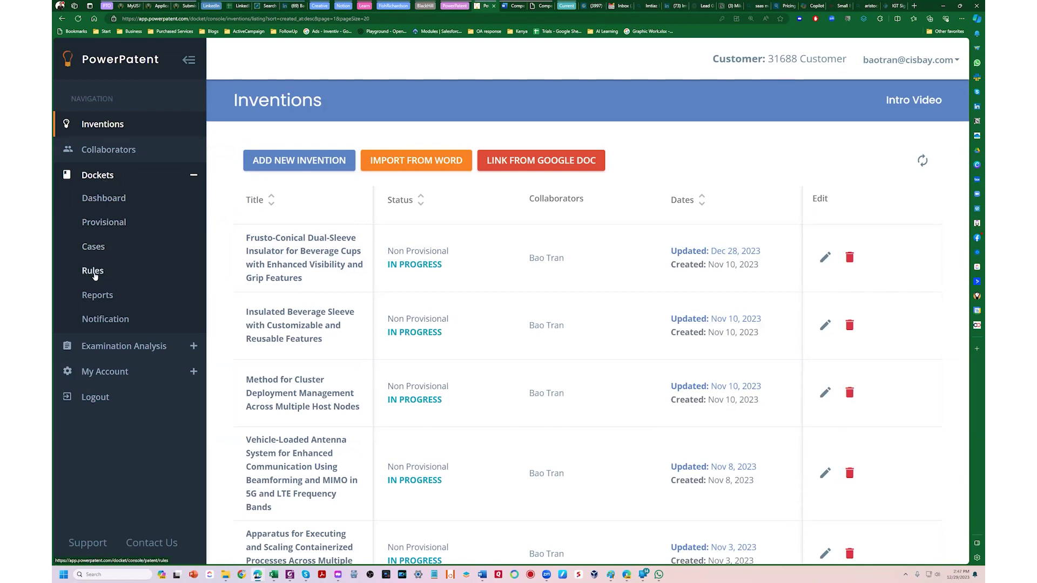
# Open the SMART VEHICLE case from the docketed cases, examine its image file wrapper documents and deadlines, and close it.
pyautogui.click(93, 246)
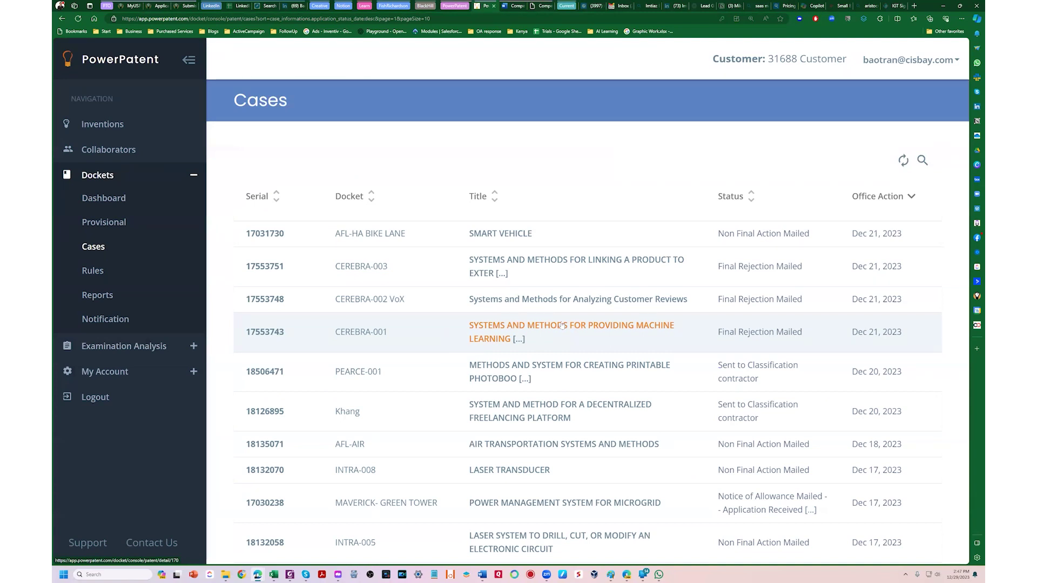
pyautogui.click(513, 237)
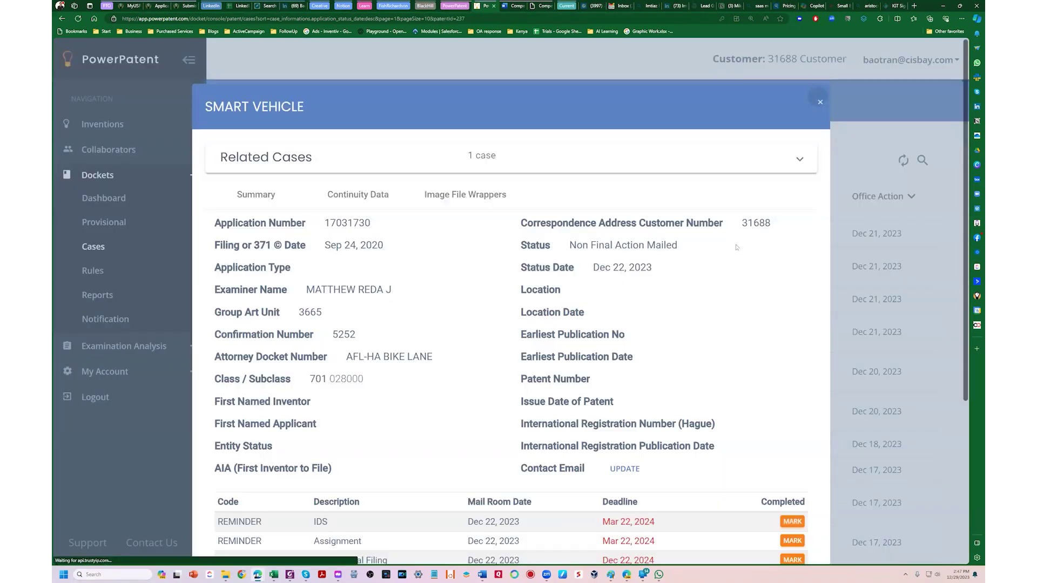
pyautogui.click(470, 196)
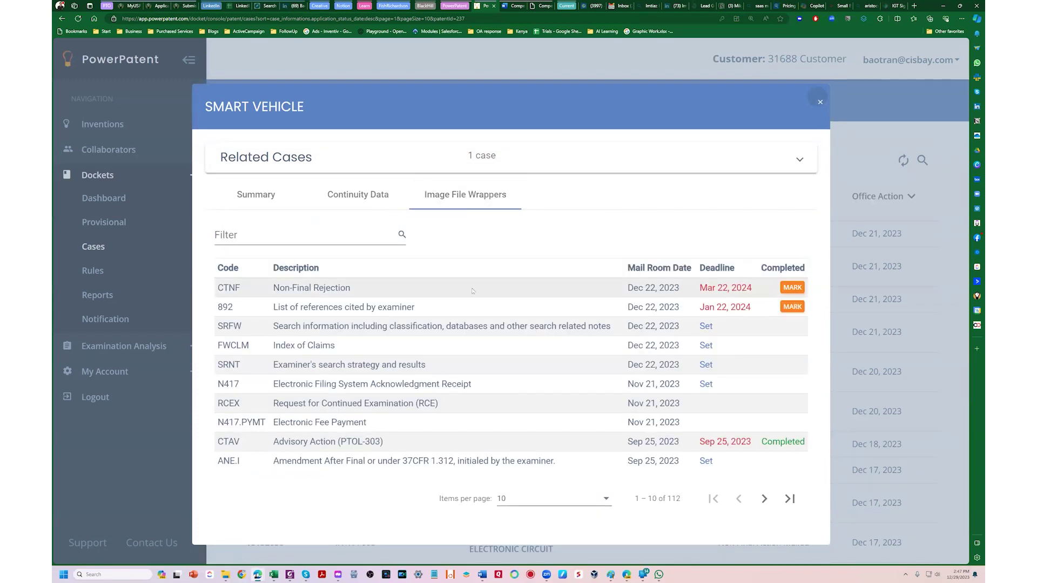
pyautogui.moveTo(272, 292); pyautogui.dragTo(348, 385)
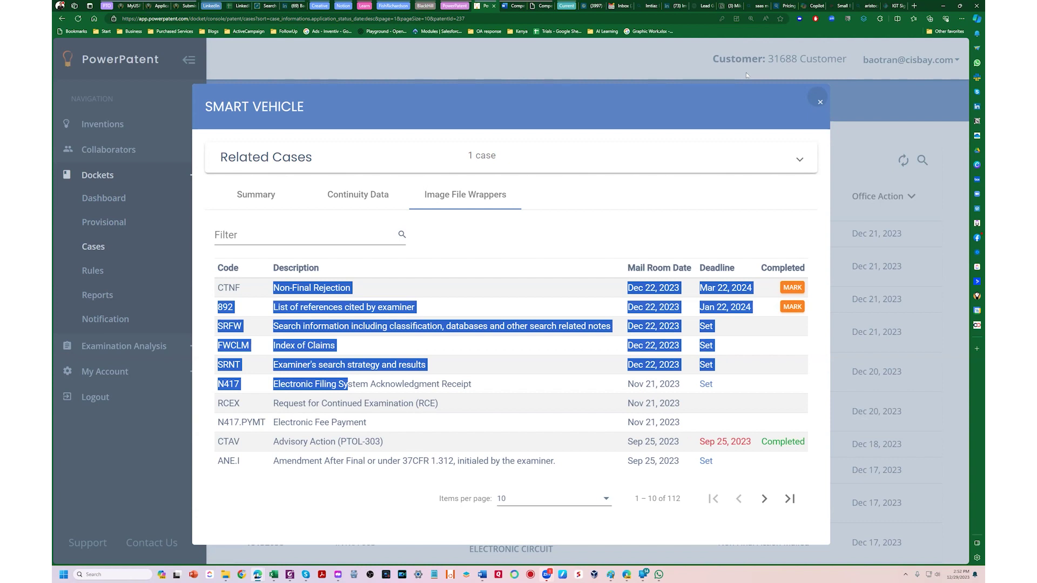
pyautogui.click(746, 75)
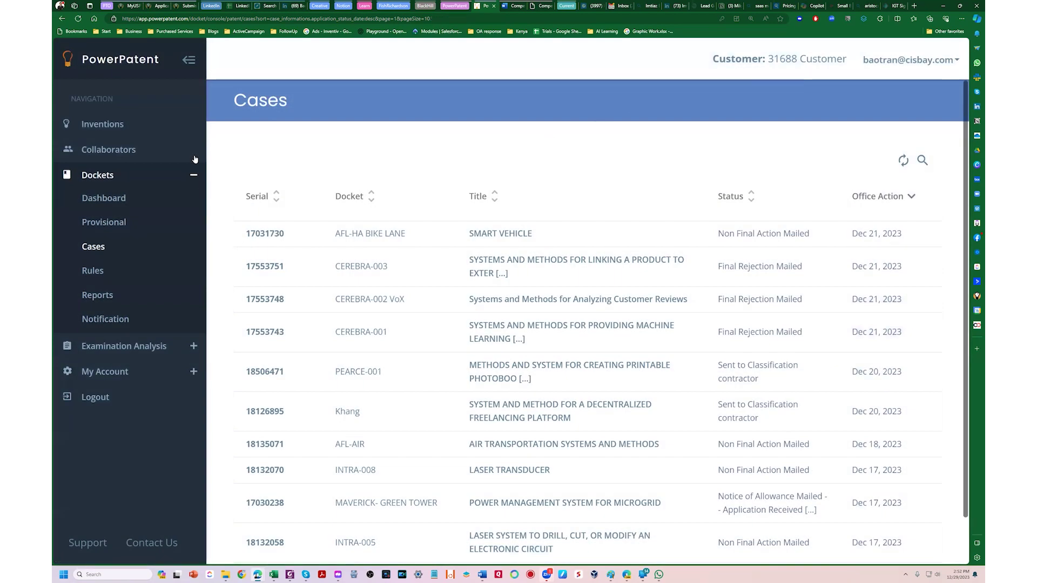
# Run a relevant arts search on claim 1 of the Frusto-Conical Dual-Sleeve Insulator invention and review the mapping references of the patent found.
pyautogui.click(109, 124)
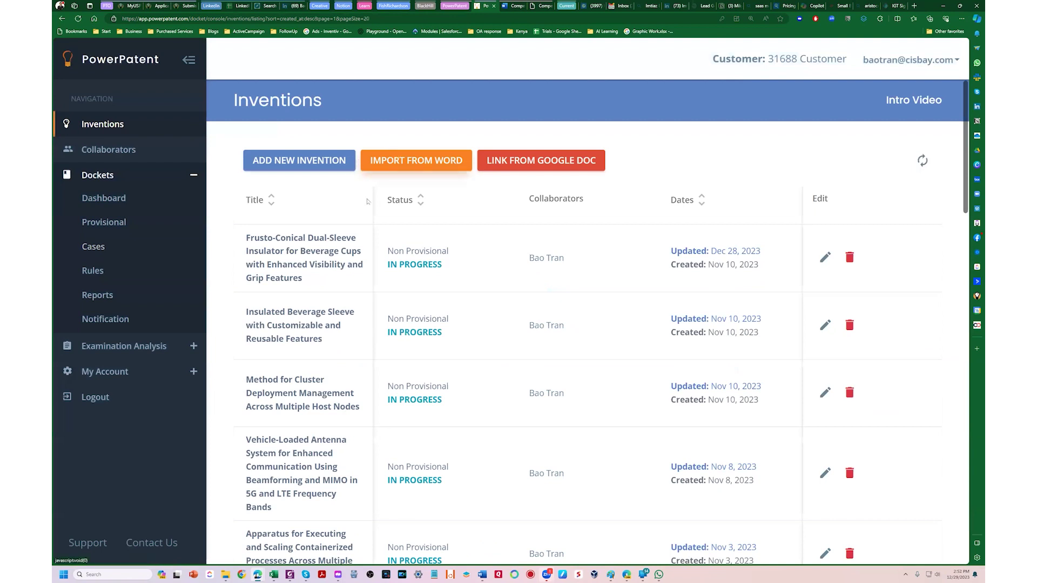
pyautogui.click(823, 261)
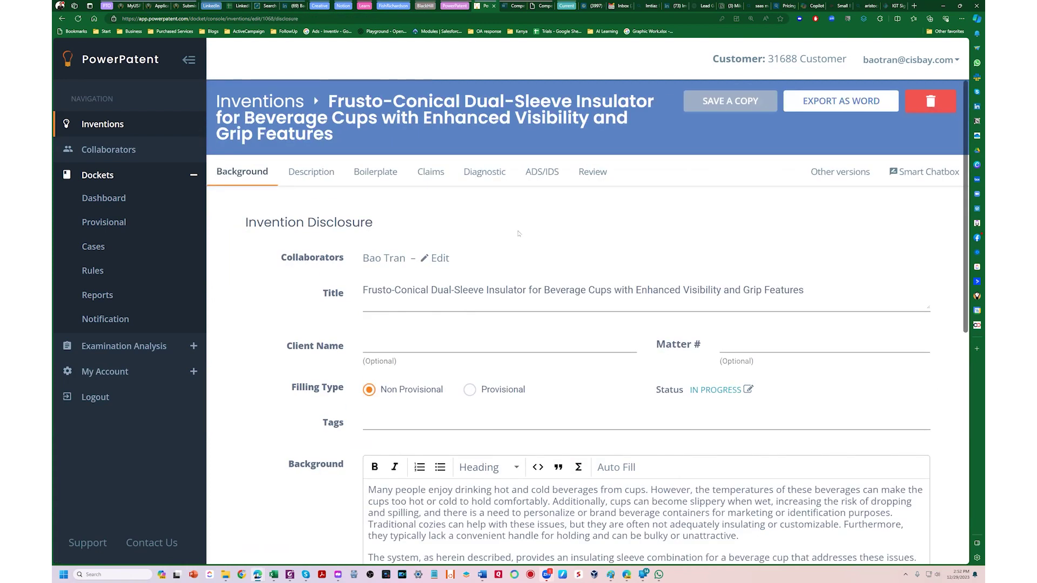
pyautogui.click(431, 171)
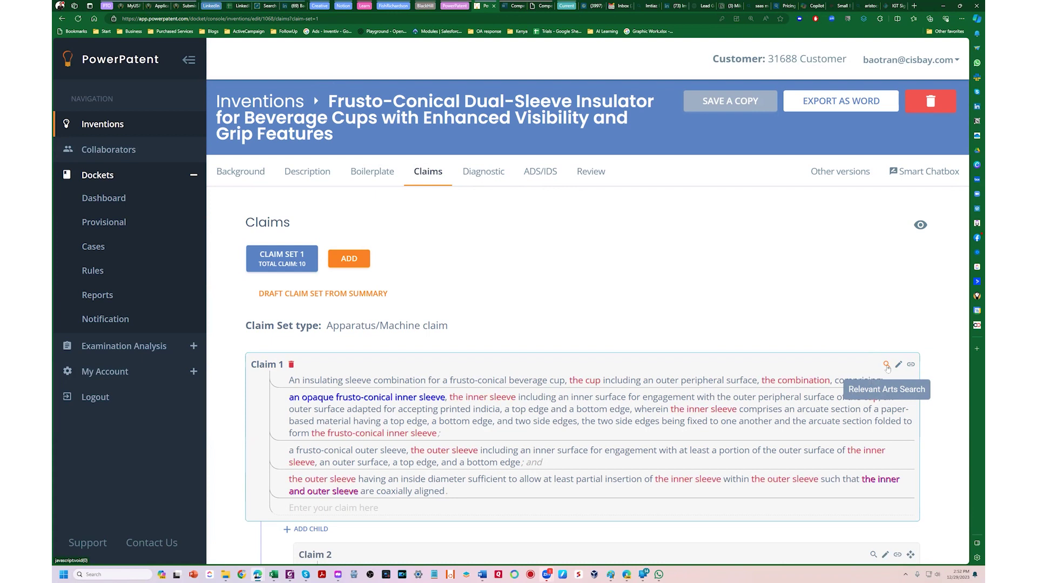
pyautogui.click(887, 365)
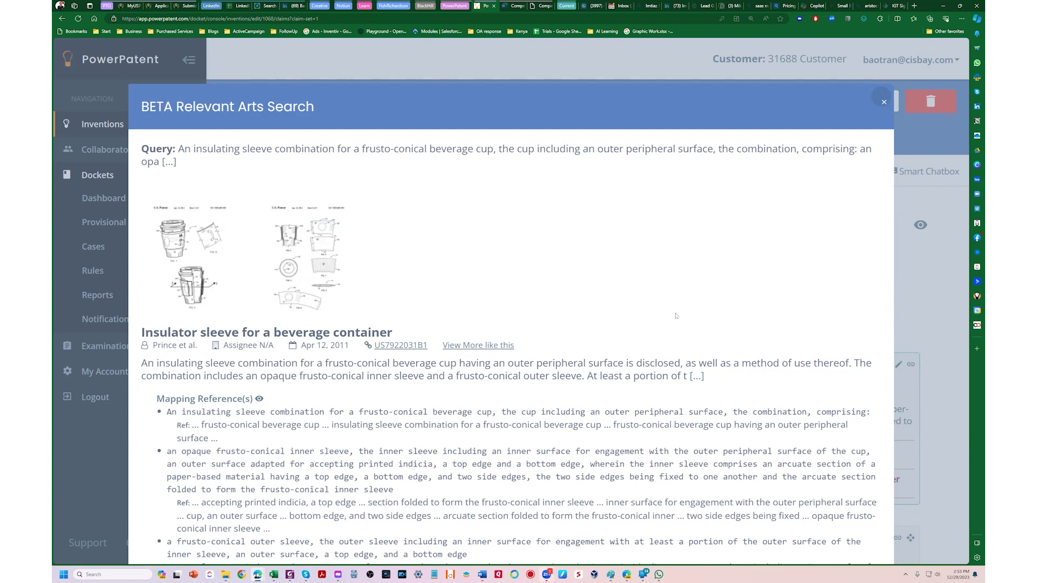
pyautogui.scroll(-3, 681, 341)
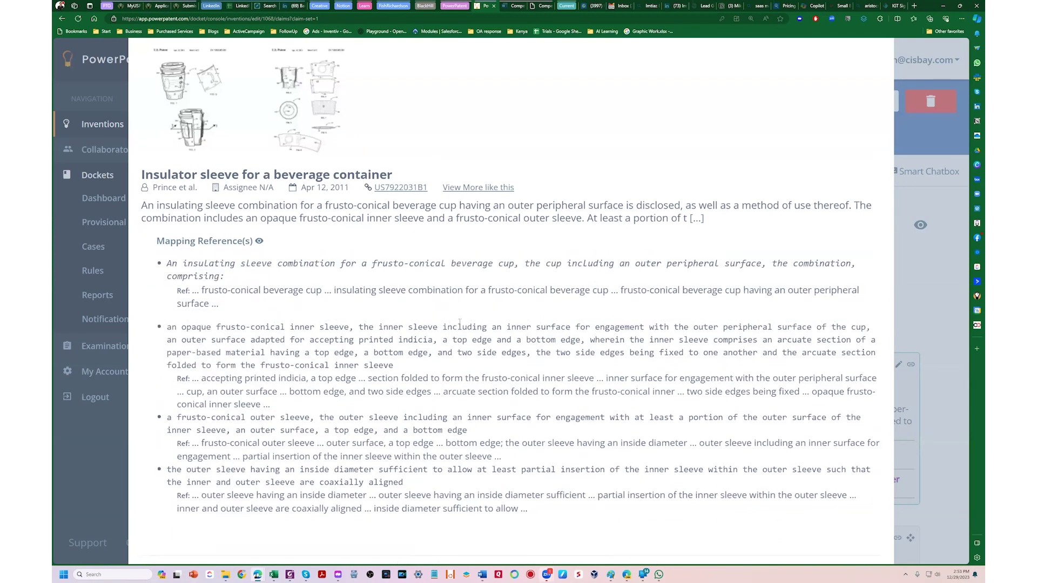
pyautogui.scroll(2, 611, 339)
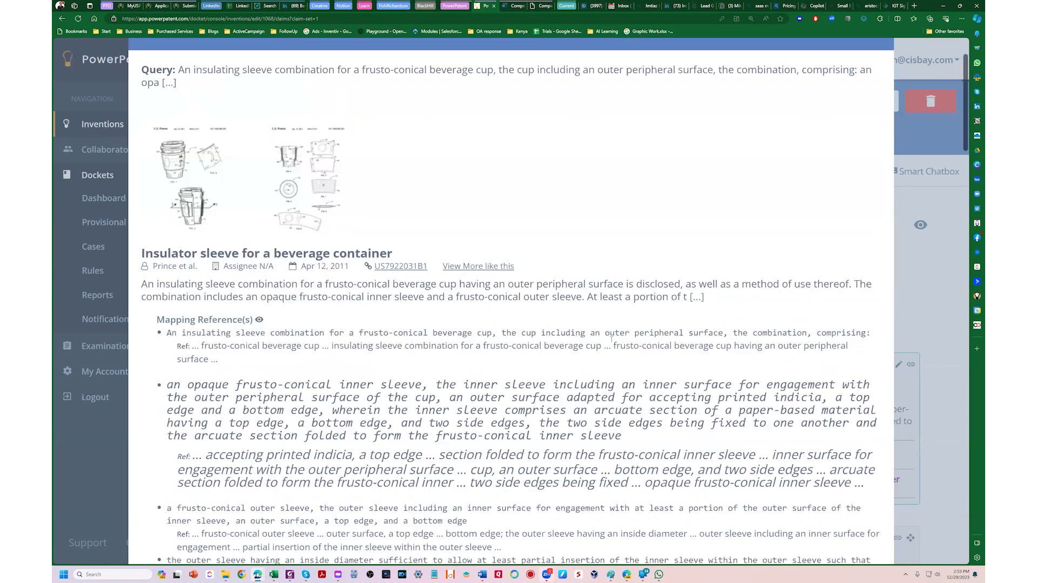
pyautogui.scroll(2, 611, 339)
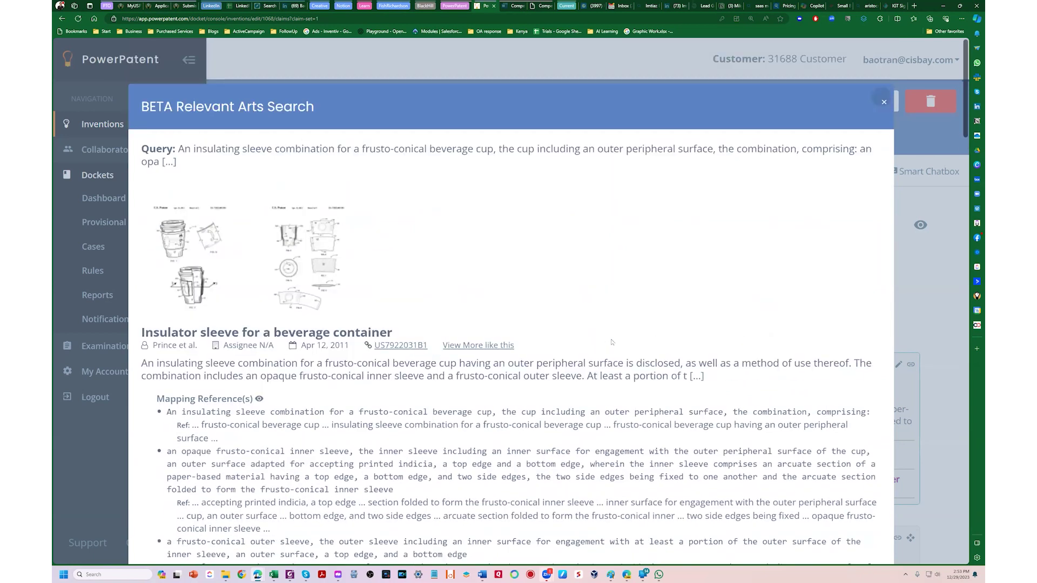